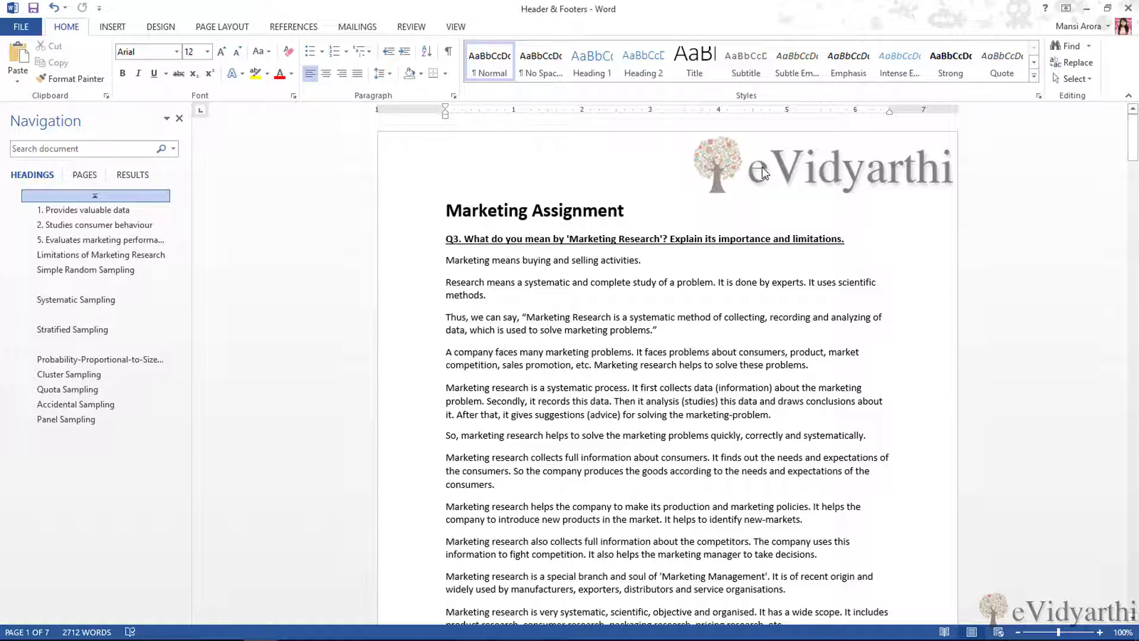
- Delete the 'Marketing – II' heading in the Headers & Footers document and show the ruler
left_click_drag(1132, 142, 1133, 202)
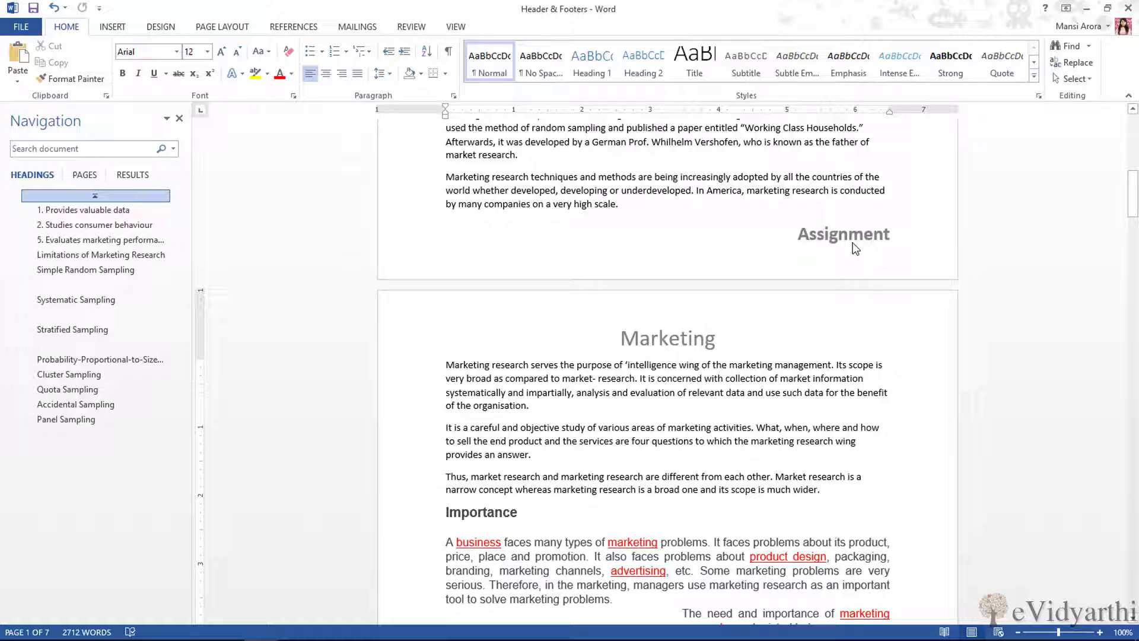
left_click_drag(1133, 203, 1136, 228)
scroll(844, 462, "down", 7)
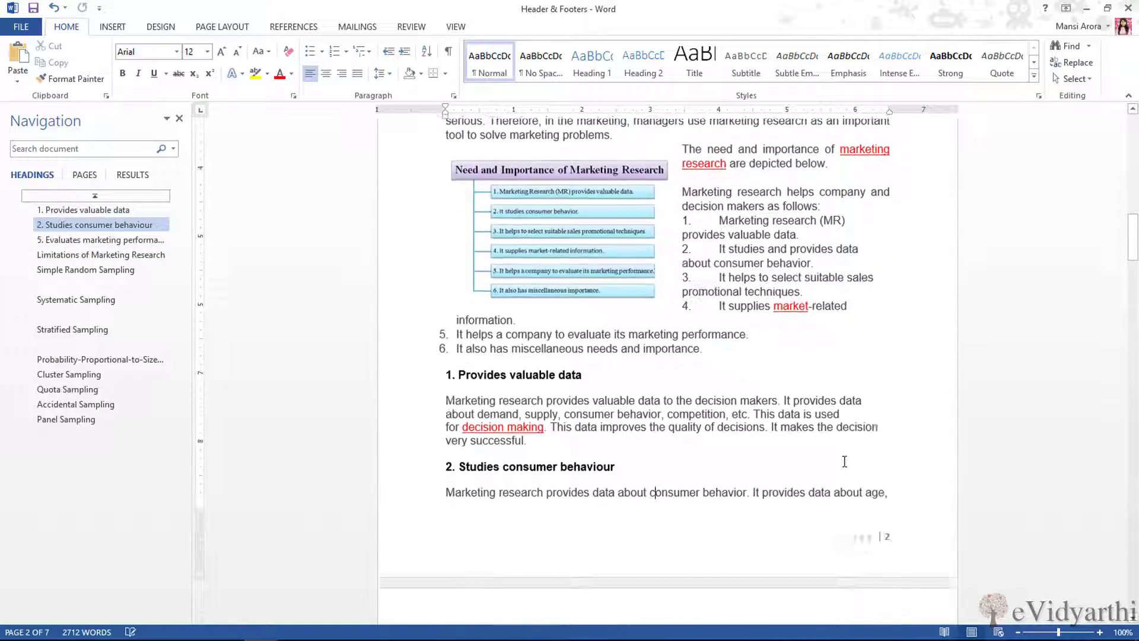
scroll(870, 411, "down", 3)
left_click_drag(1135, 270, 1137, 373)
scroll(1107, 366, "up", 3)
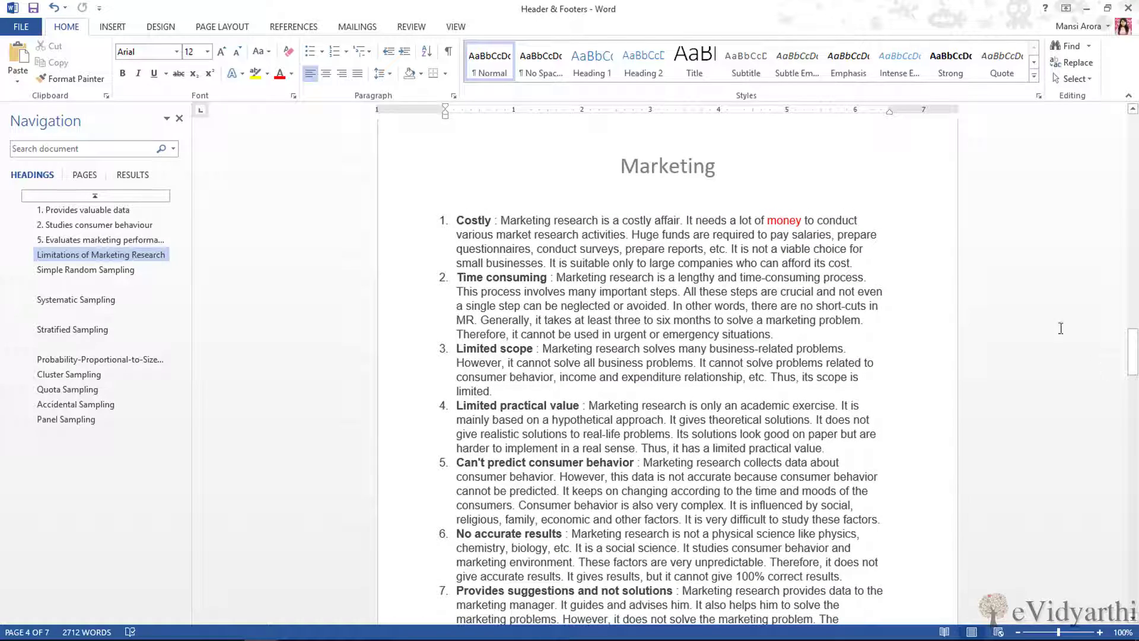
left_click(1088, 9)
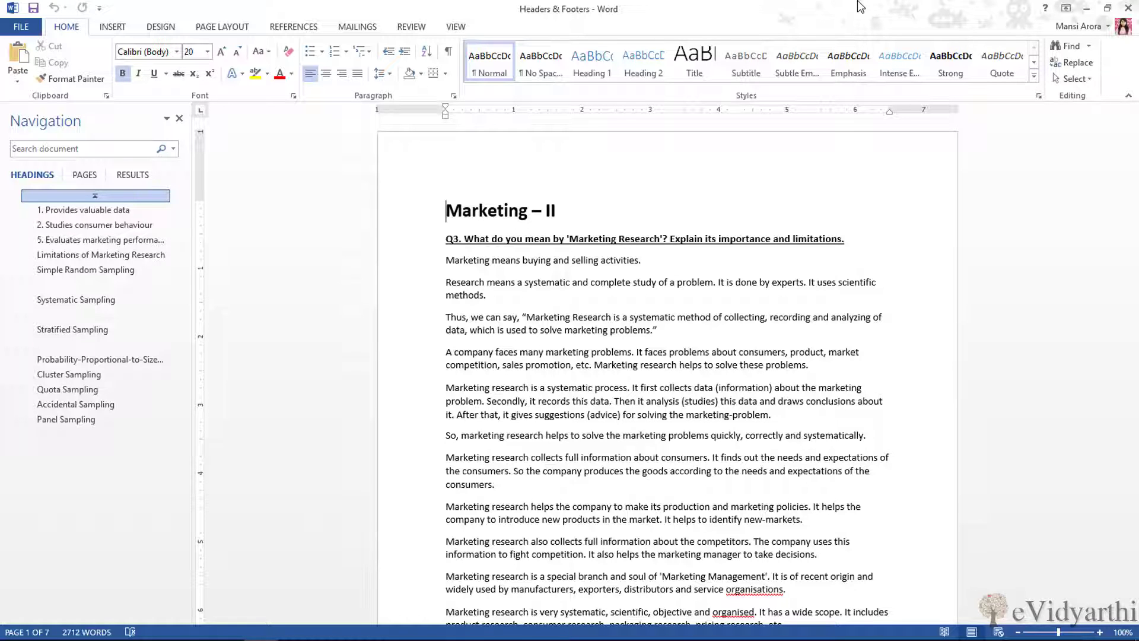
triple_click(506, 209)
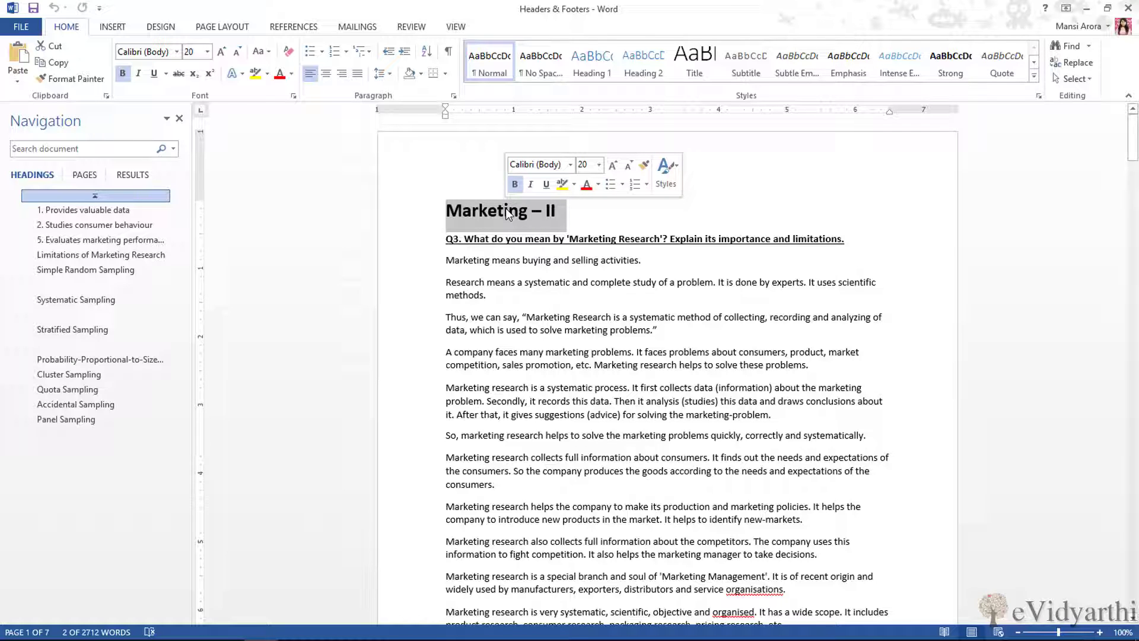
key("Delete")
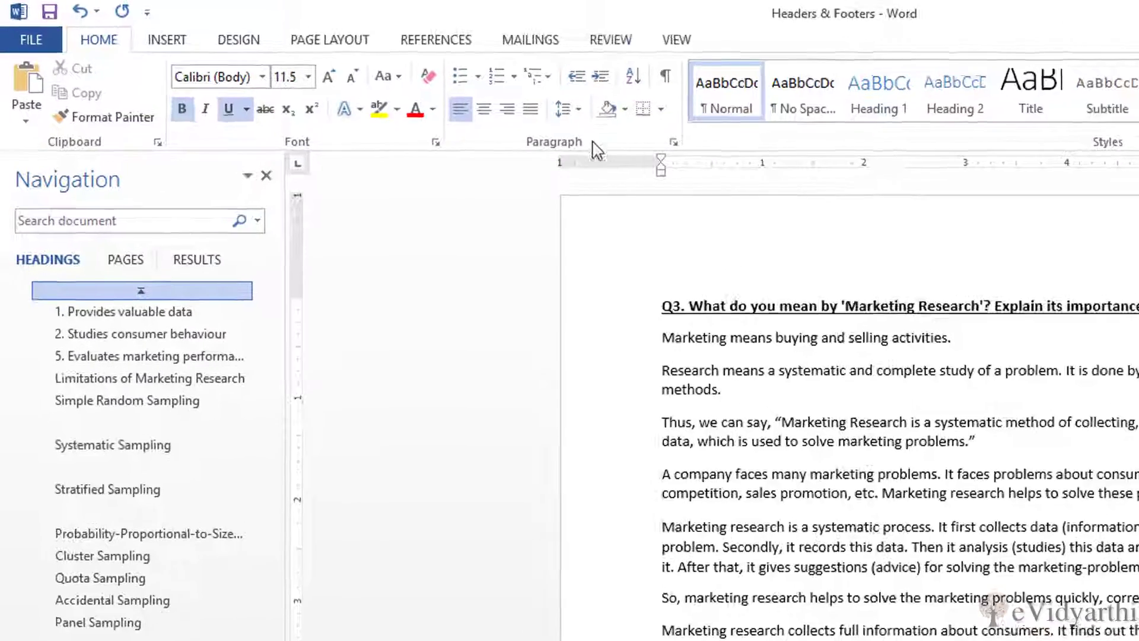
left_click(681, 33)
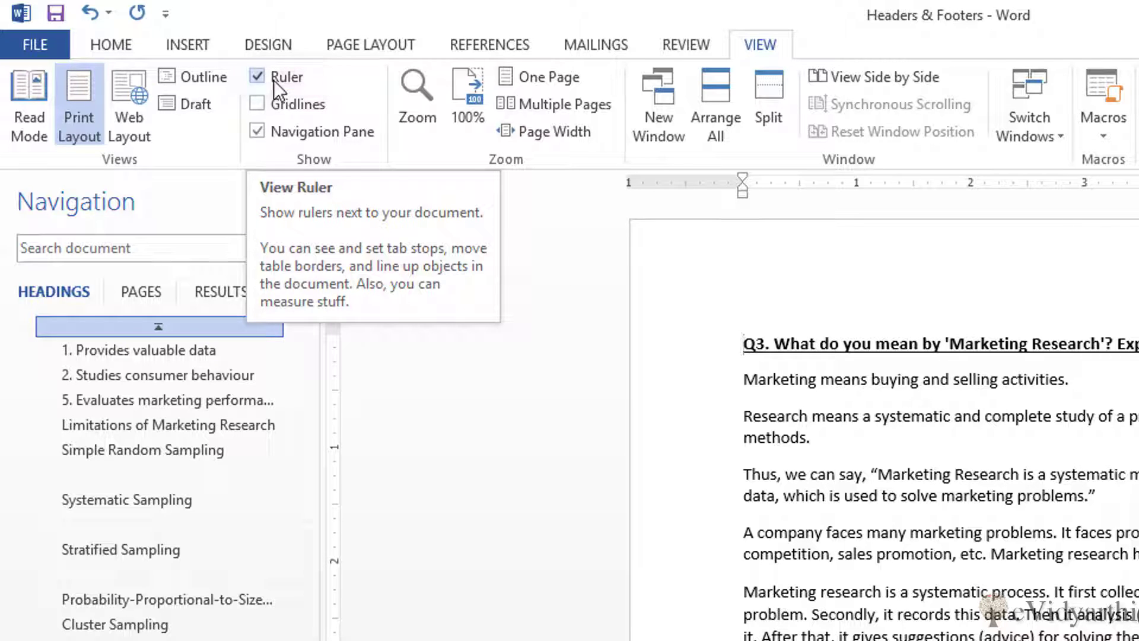
left_click(121, 52)
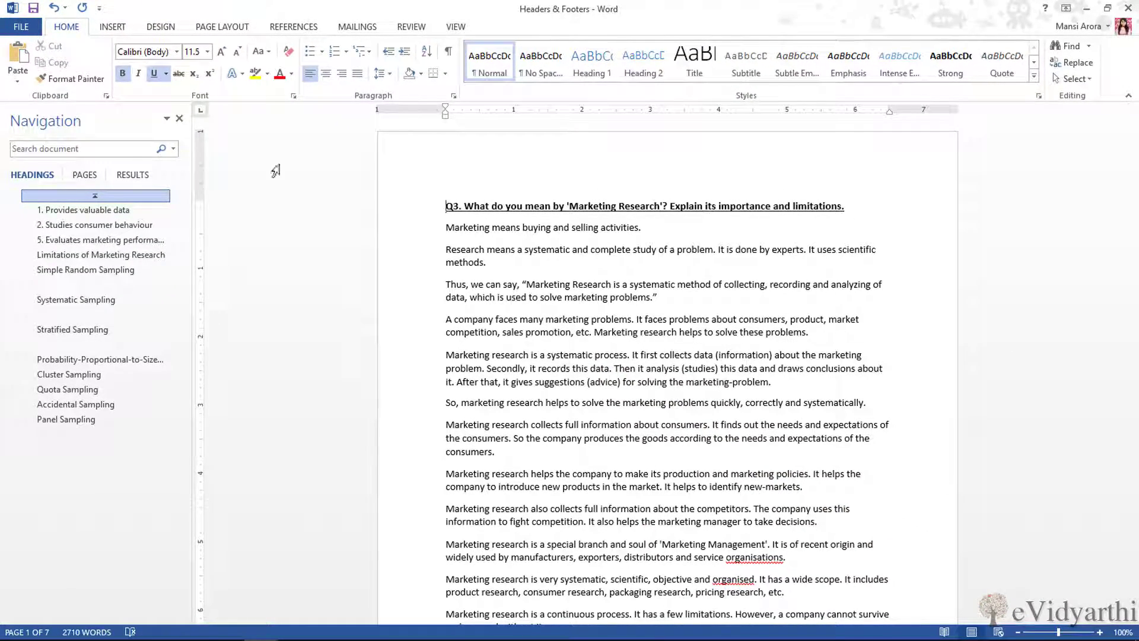
- Type 'Evidyarthi' into the page header and confirm it repeats on each page
double_click(592, 172)
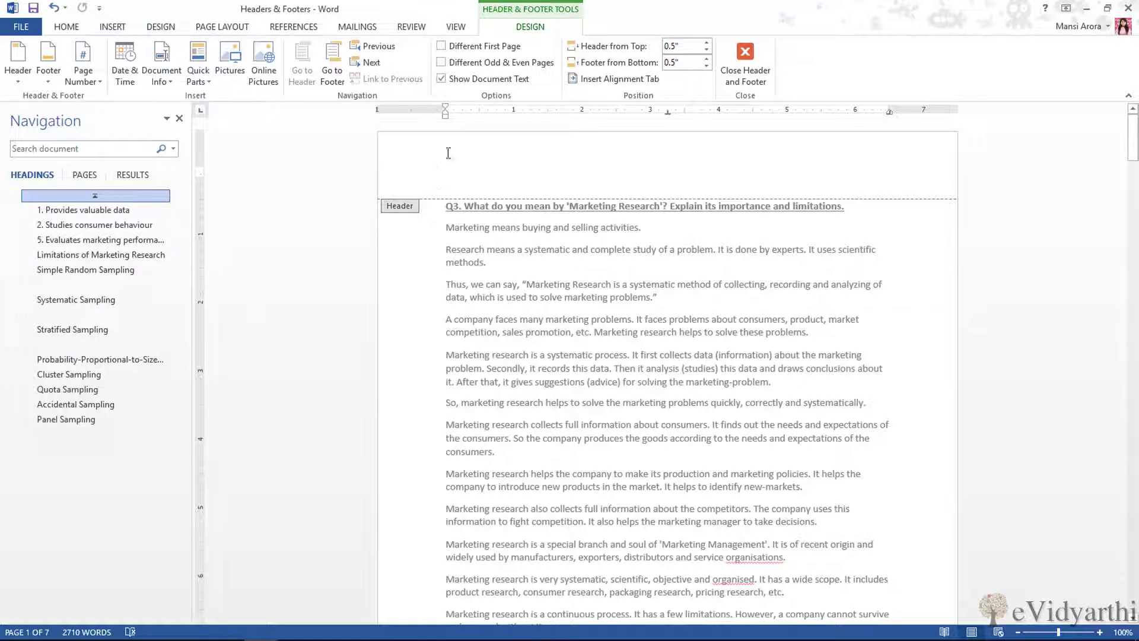
scroll(538, 313, "down", 5)
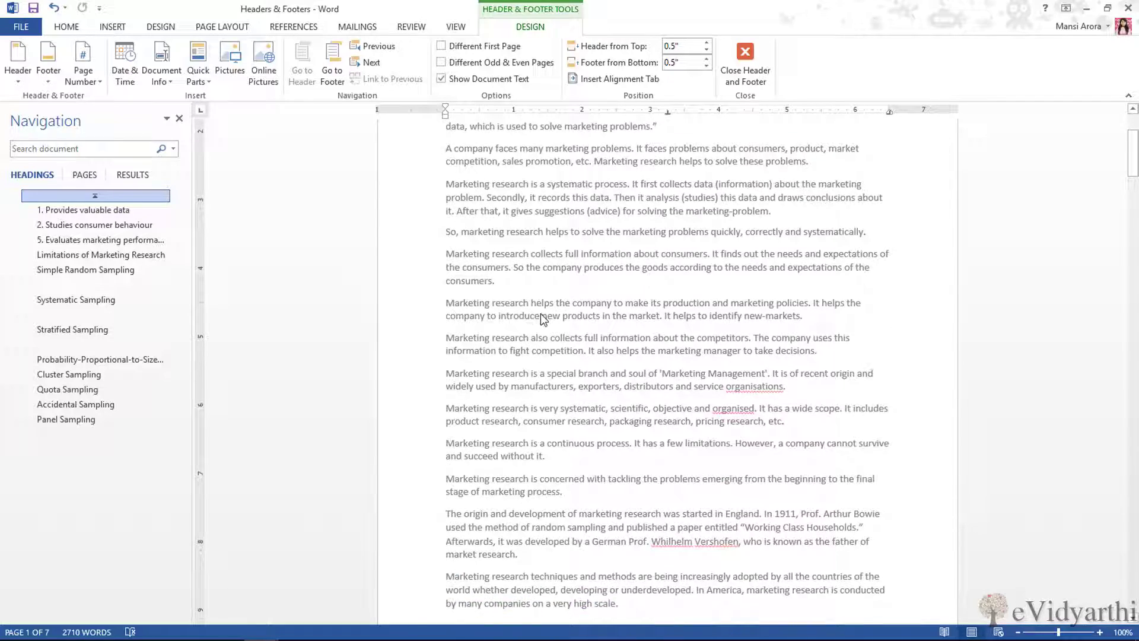
scroll(538, 313, "down", 9)
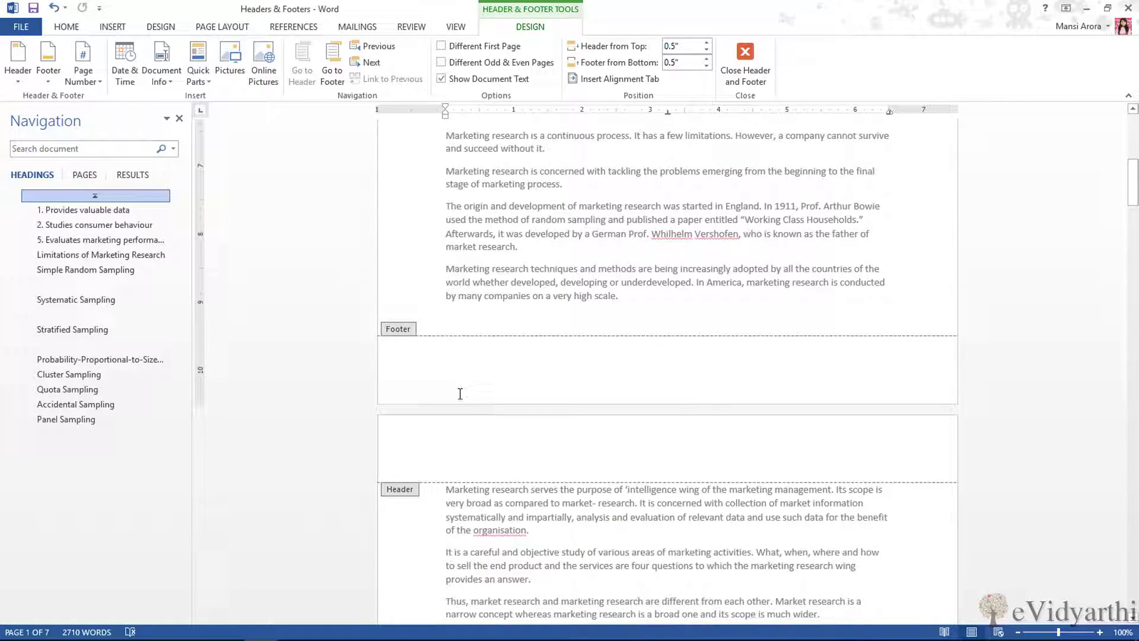
scroll(459, 393, "up", 14)
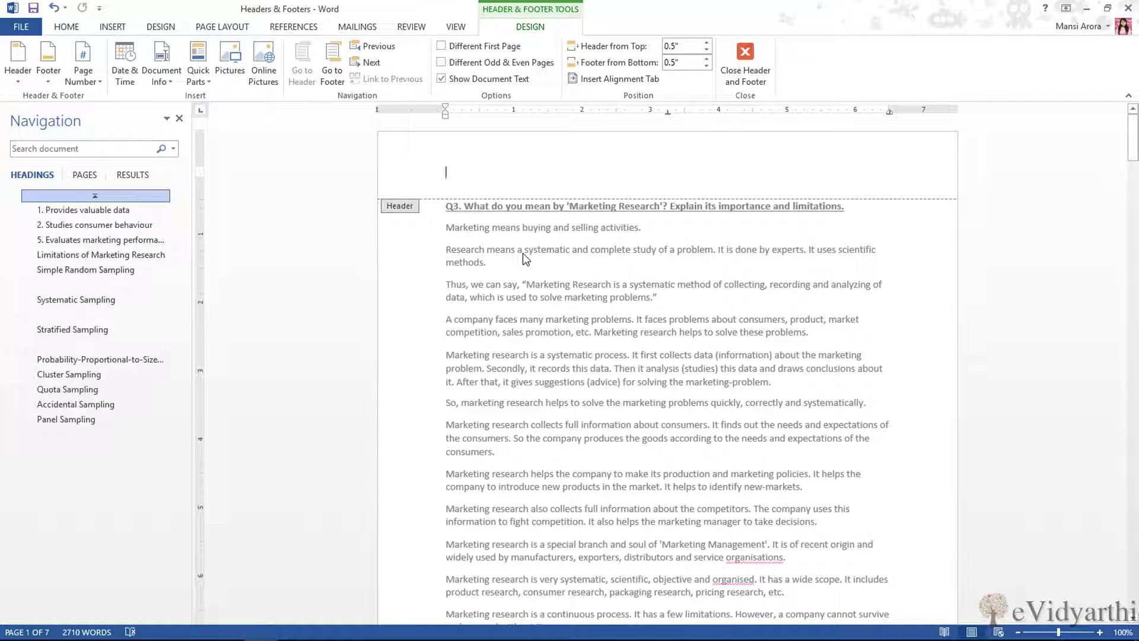
type("Evidyarthi")
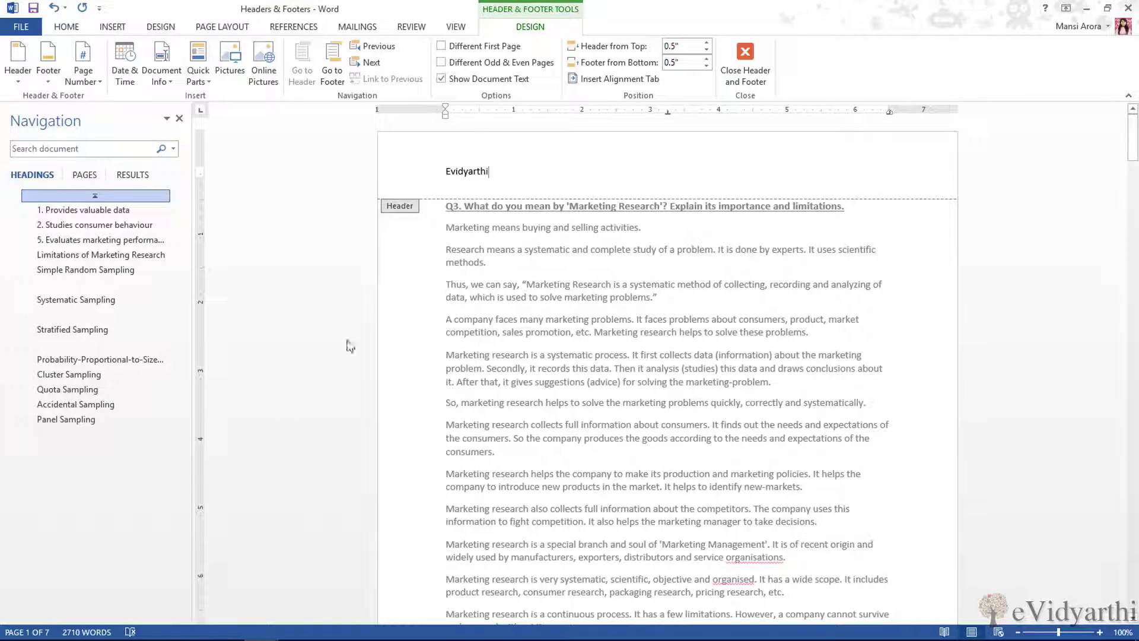
scroll(350, 345, "down", 14)
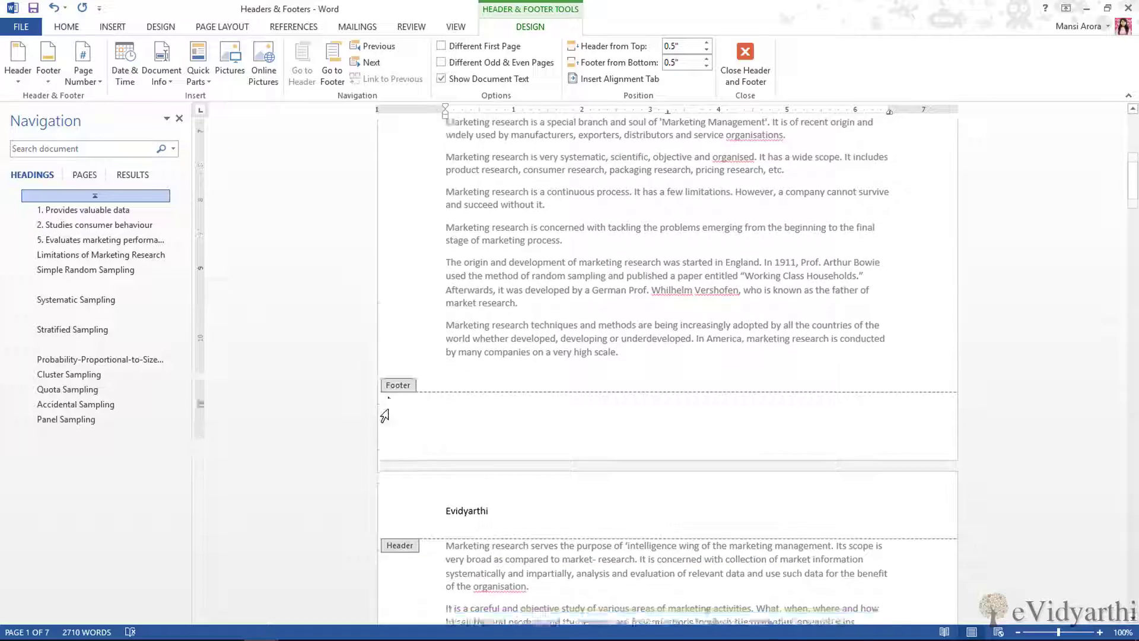
scroll(471, 329, "down", 10)
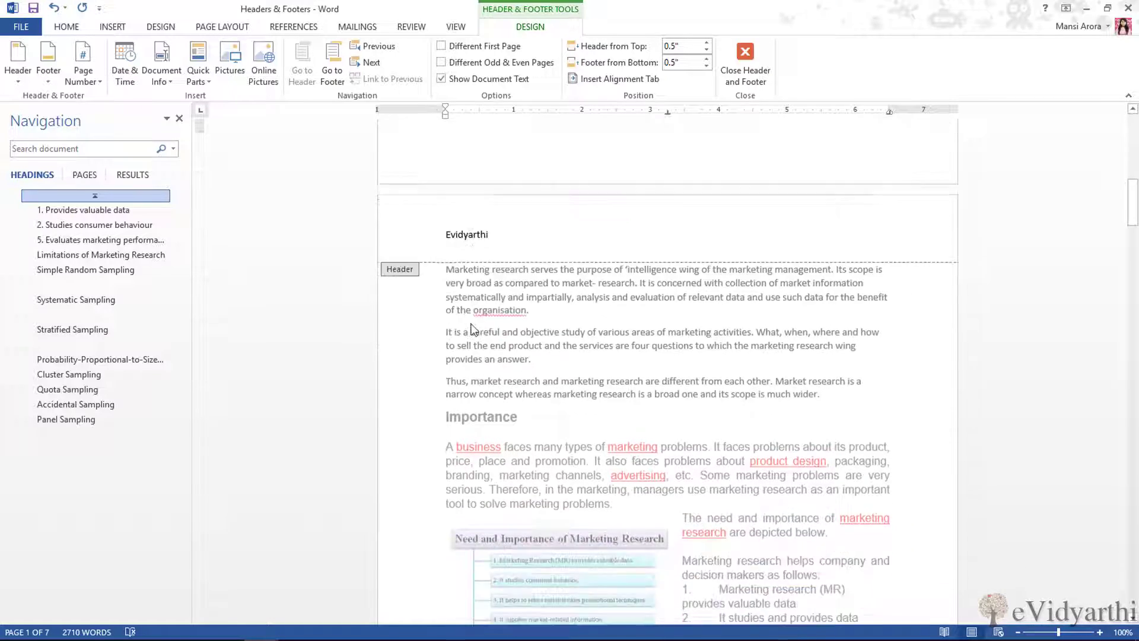
scroll(473, 330, "down", 11)
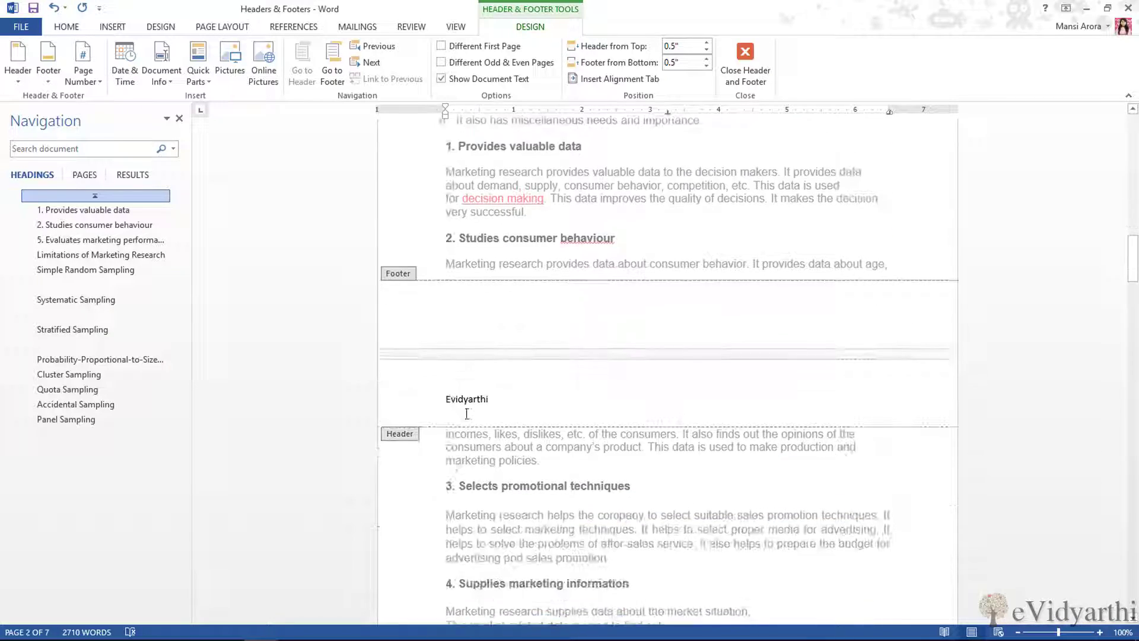
left_click_drag(1133, 258, 1134, 146)
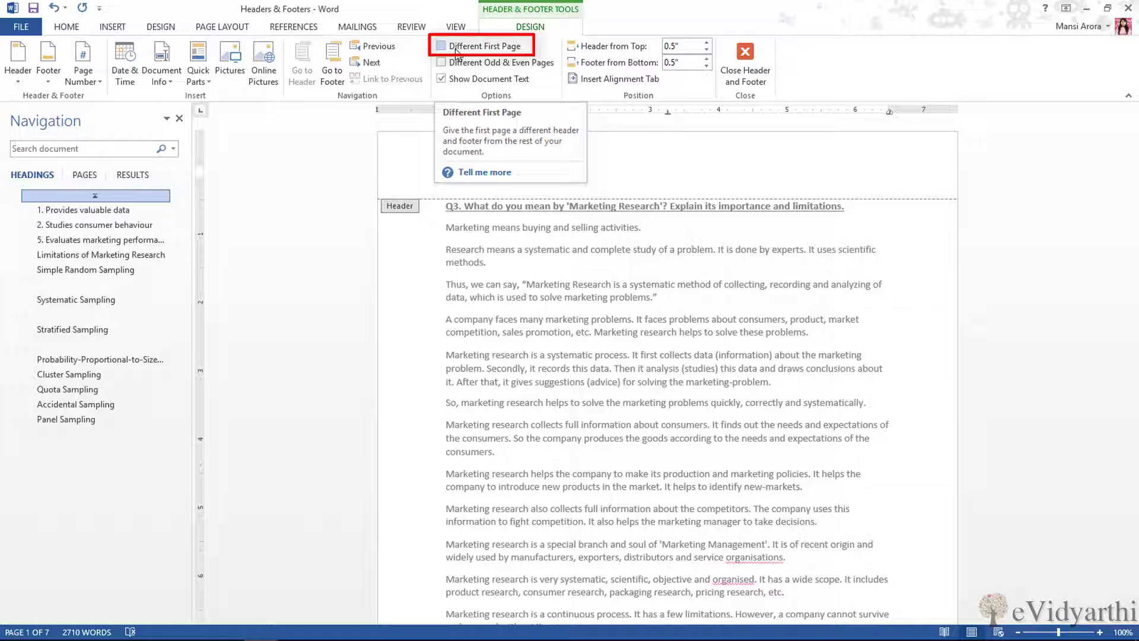
- Turn on Different First Page and delete 'Evidyarthi' from the page-2 header
left_click(455, 51)
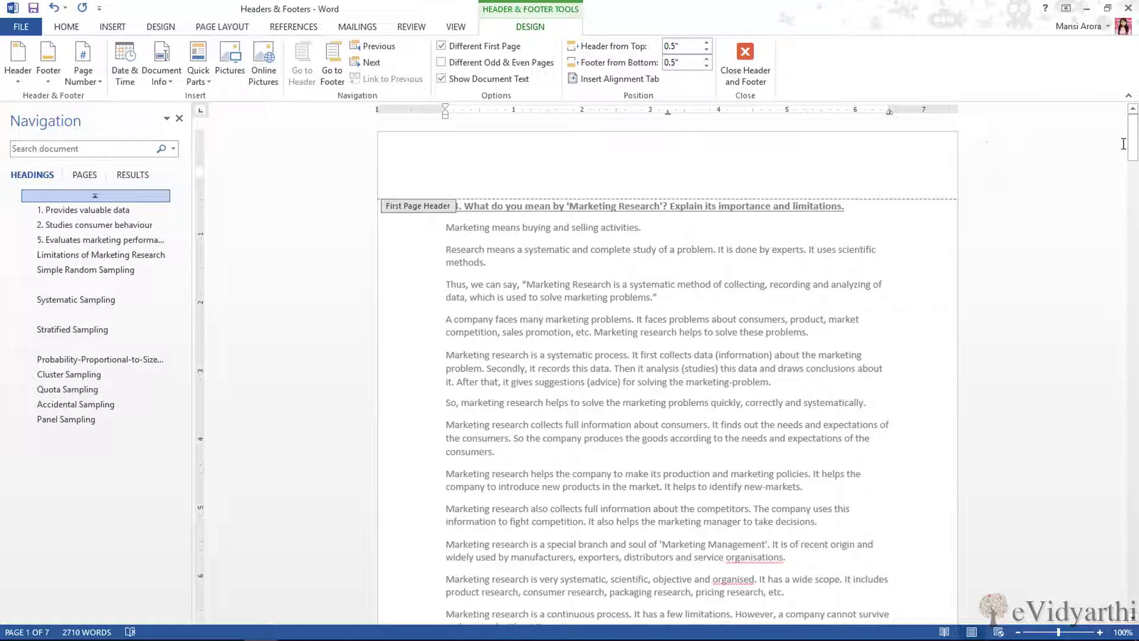
left_click_drag(1133, 145, 1133, 214)
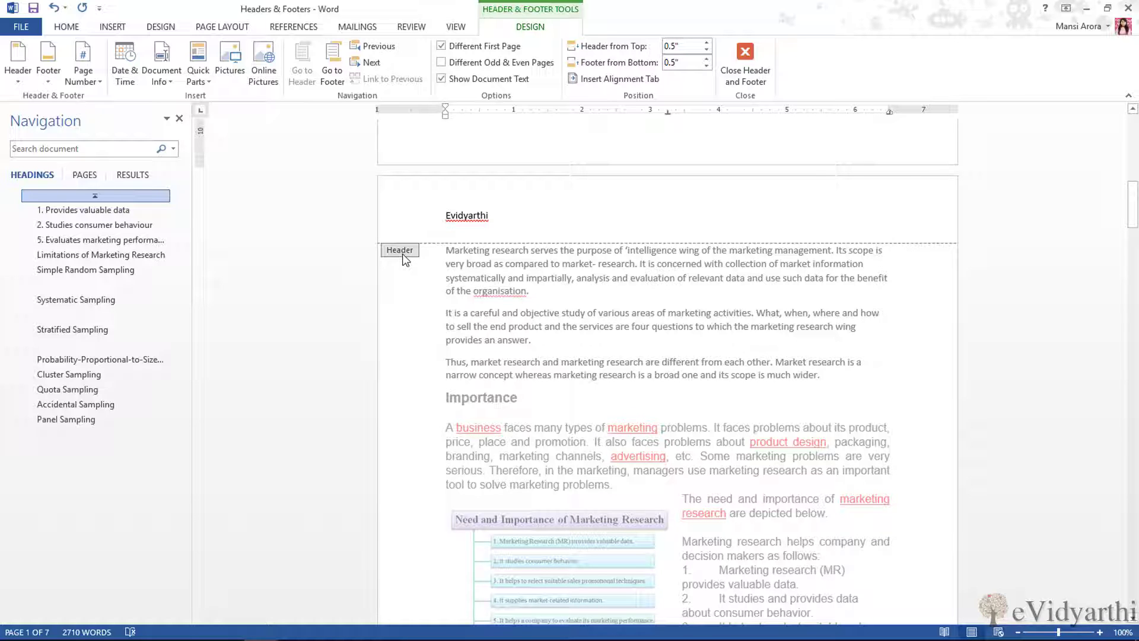
double_click(466, 217)
key("Delete")
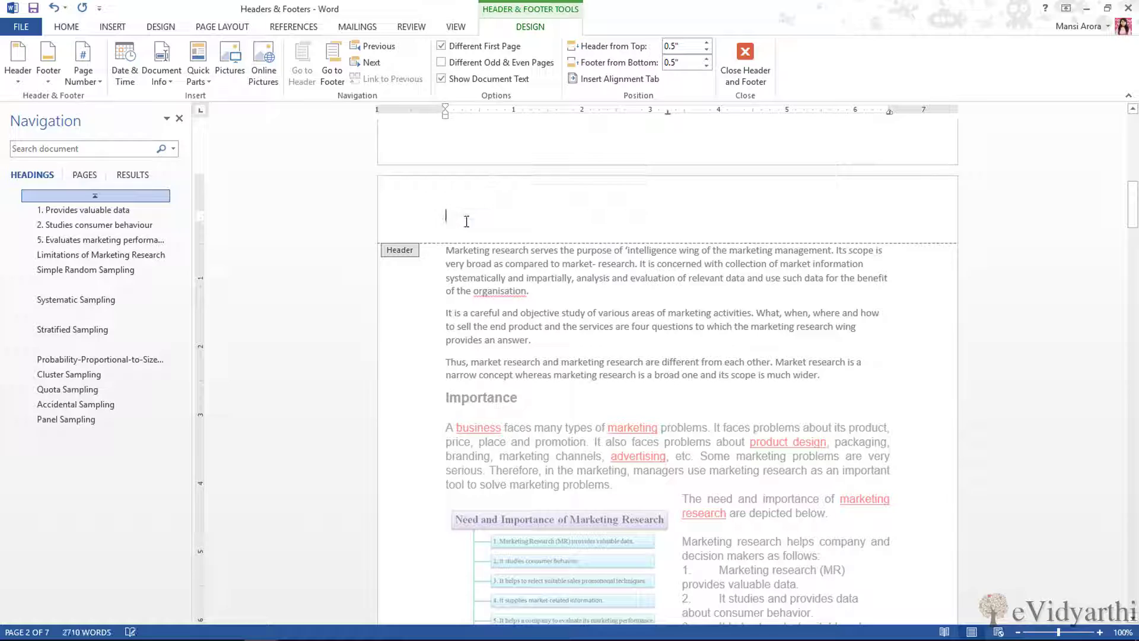
scroll(466, 220, "up", 12)
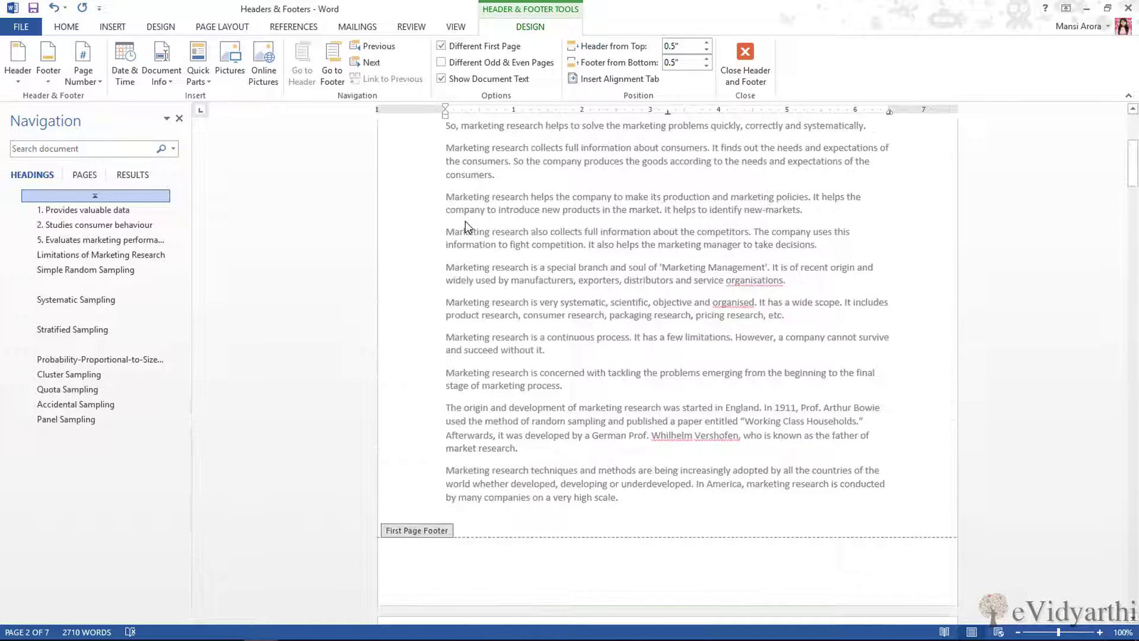
- Insert the 'logo 1' picture from the Desktop into the first-page header
left_click(592, 167)
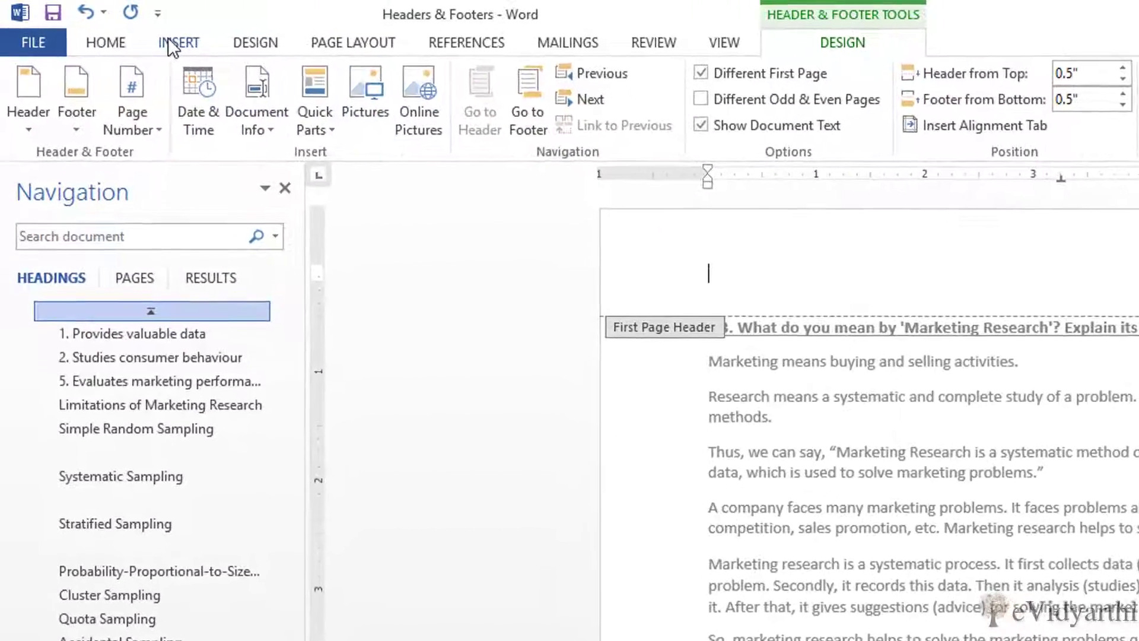
left_click(169, 37)
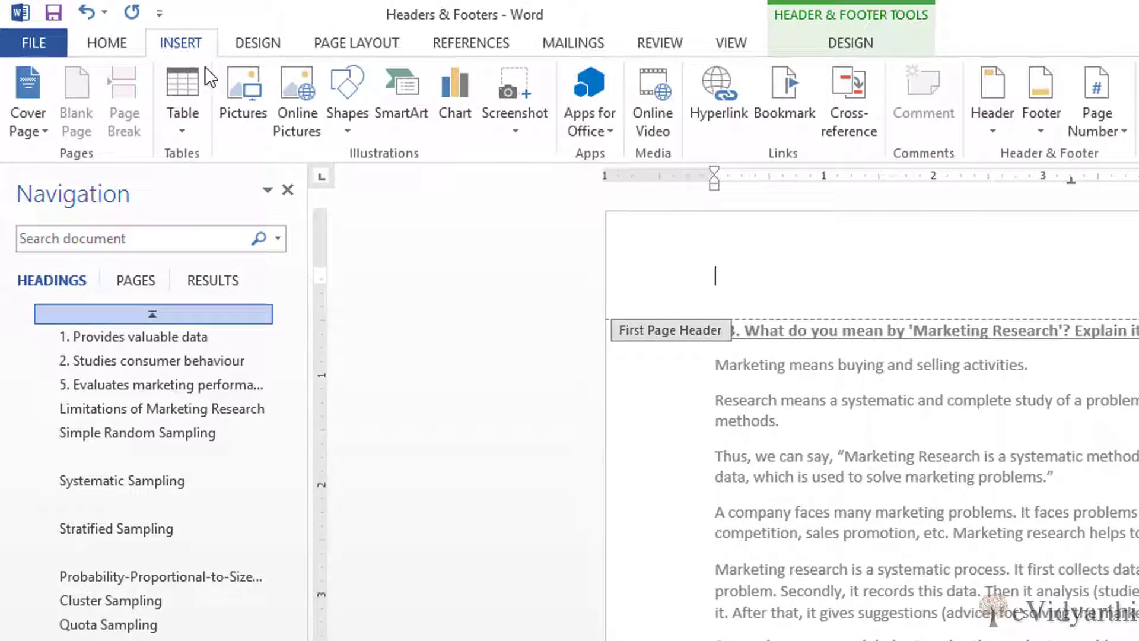
left_click(239, 119)
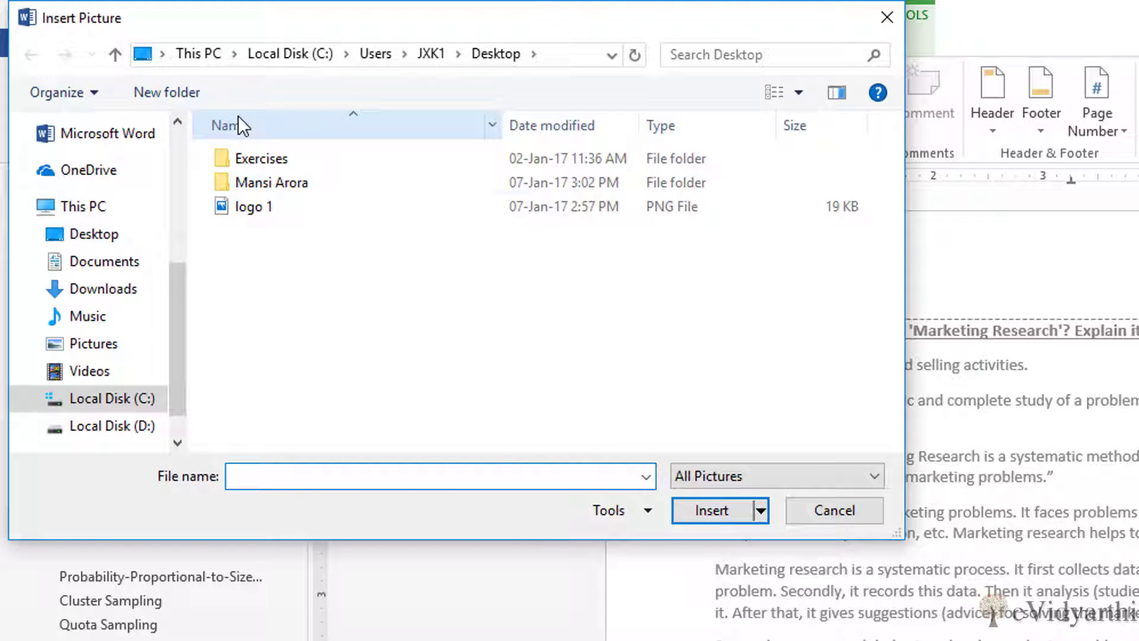
left_click(252, 212)
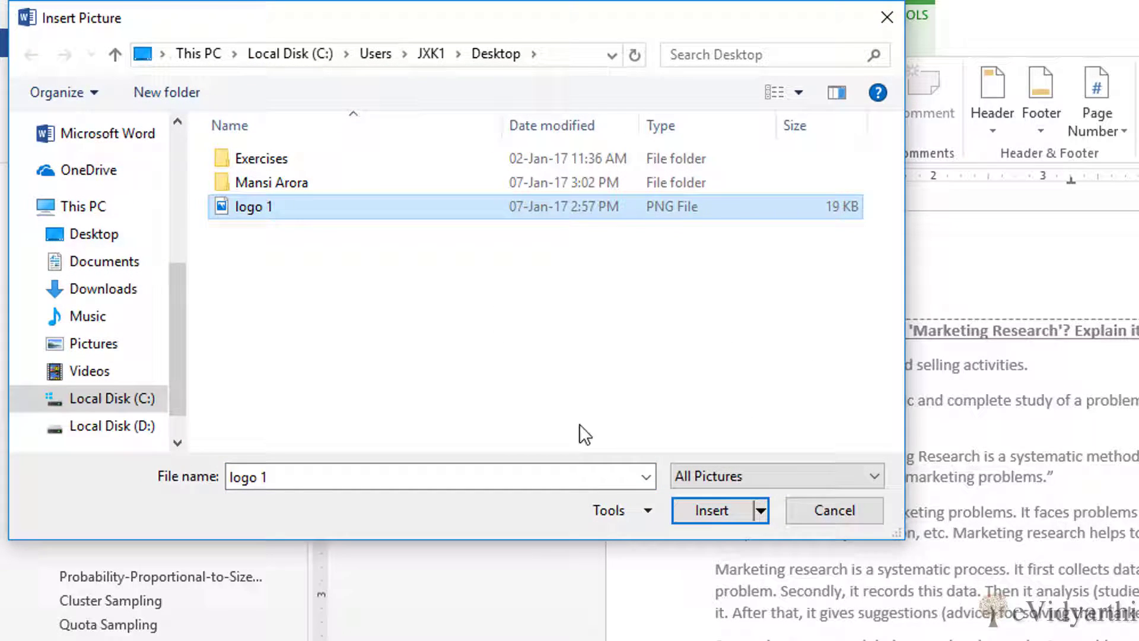
left_click(702, 510)
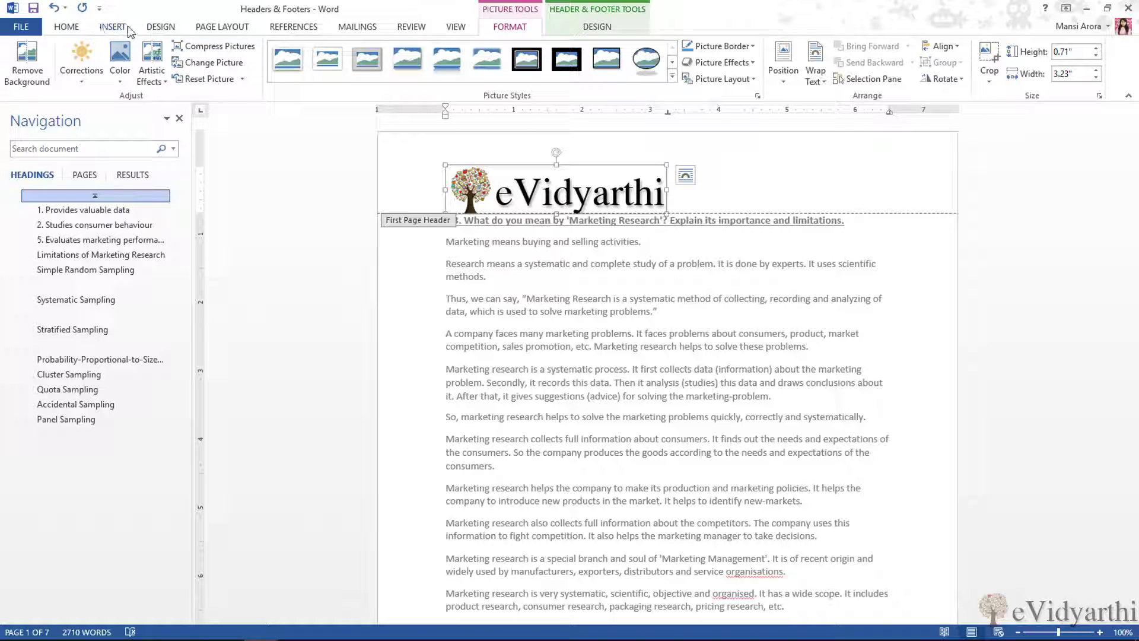
- Right-align the logo, give it Square wrapping, and place it at the header's top-right corner
left_click(68, 27)
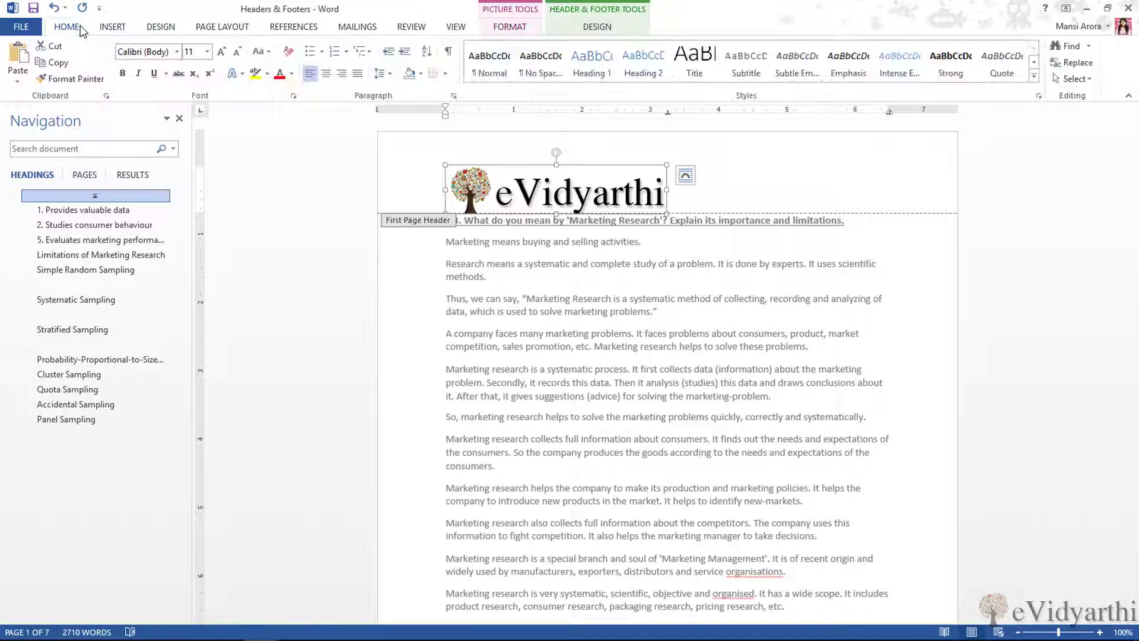
left_click(347, 76)
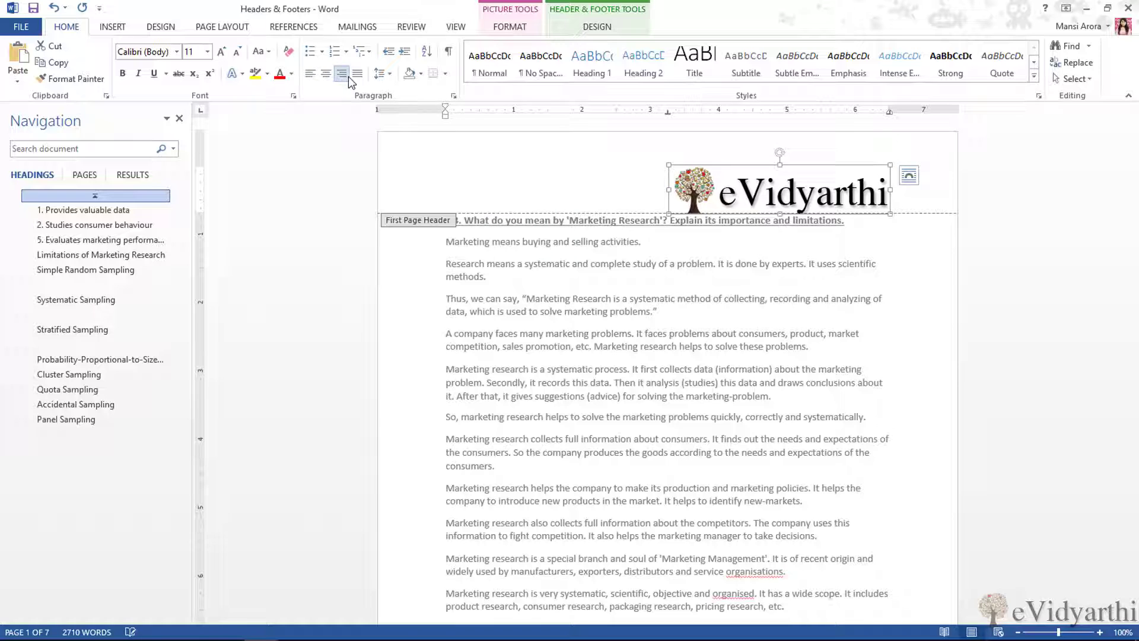
left_click(905, 183)
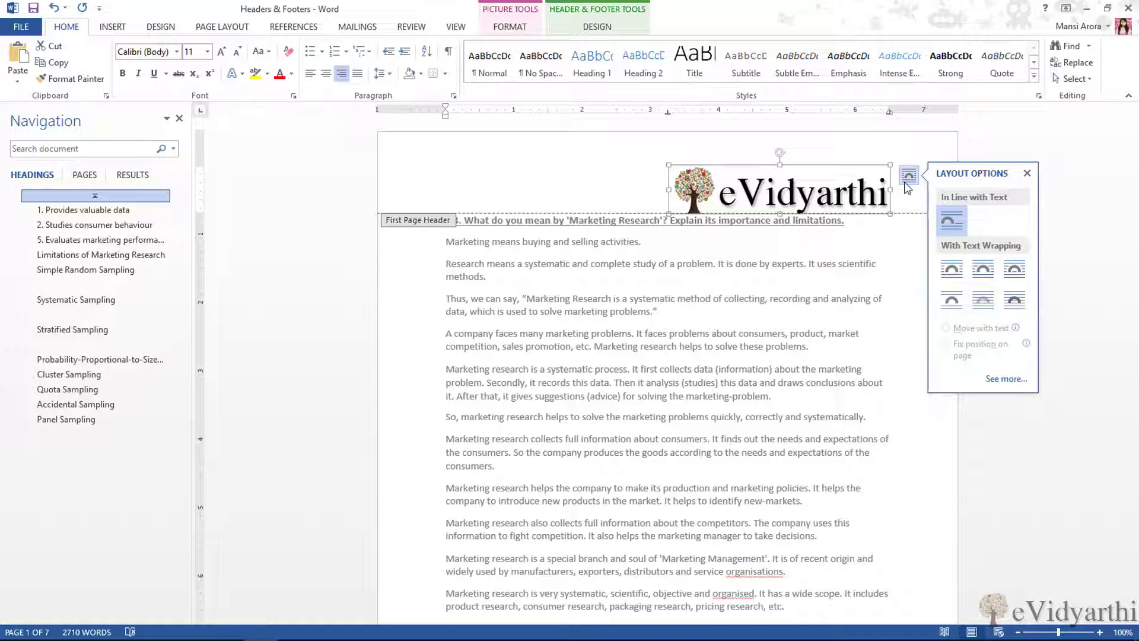
left_click(949, 271)
left_click_drag(858, 178, 920, 152)
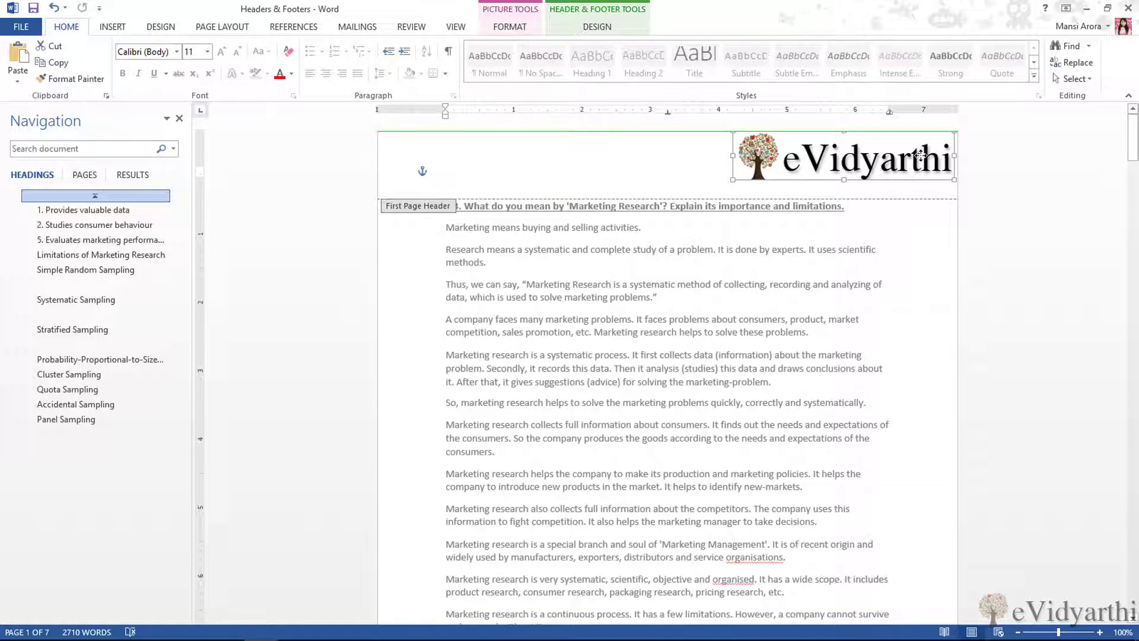
left_click_drag(919, 156, 920, 157)
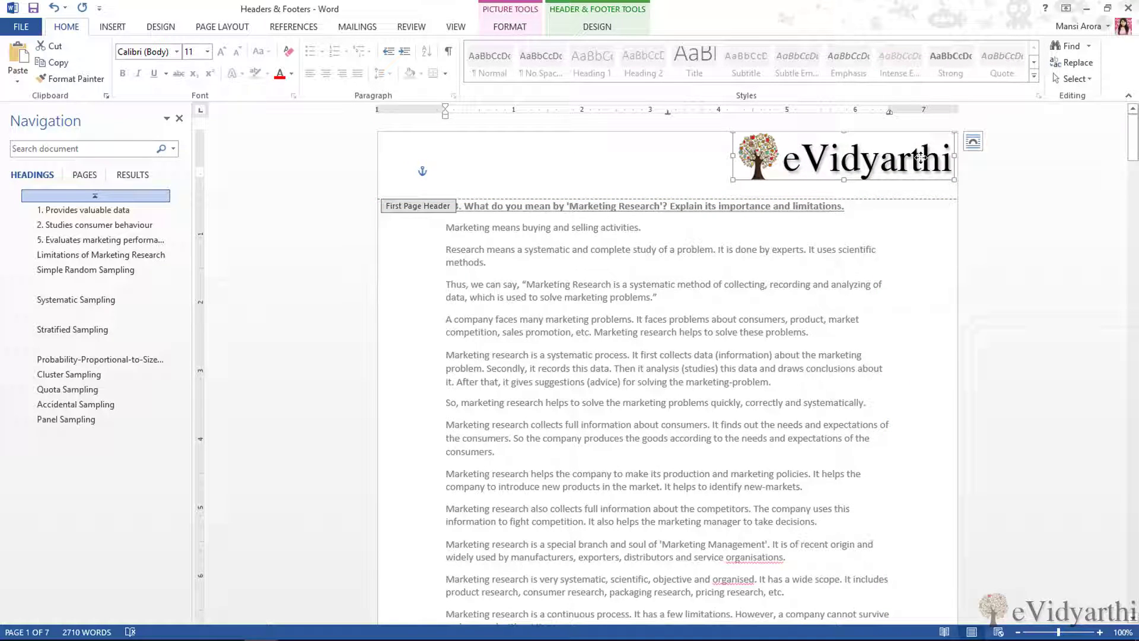
key("Down")
key("Down")
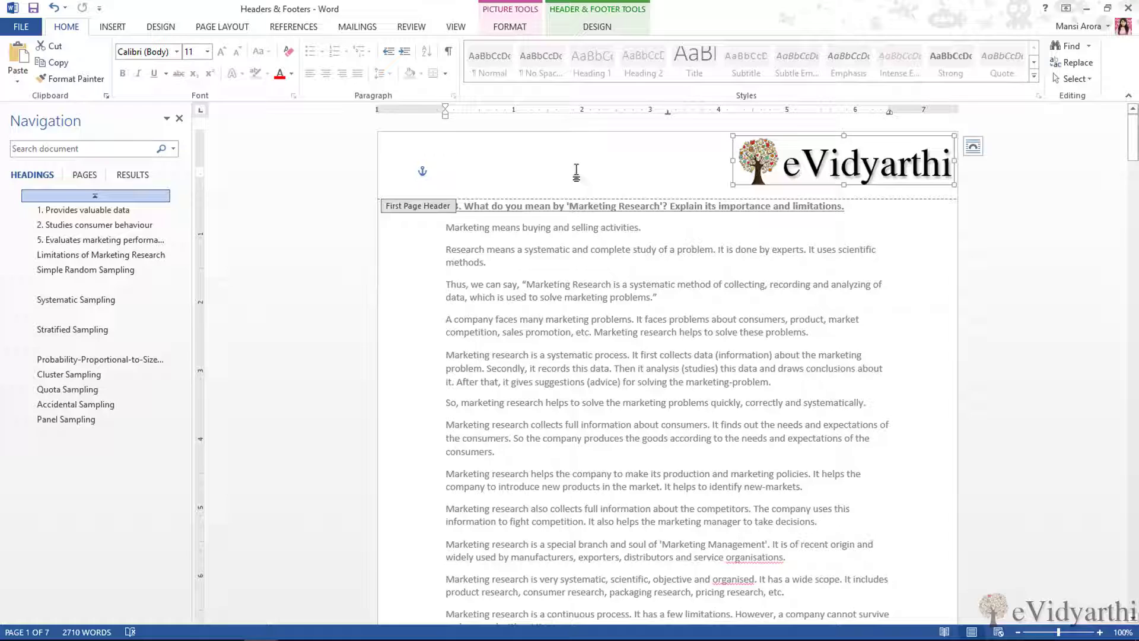
- Type 'Assignment' in the first-page footer and make it bold, 22 pt, right-aligned
left_click_drag(1134, 140, 1132, 198)
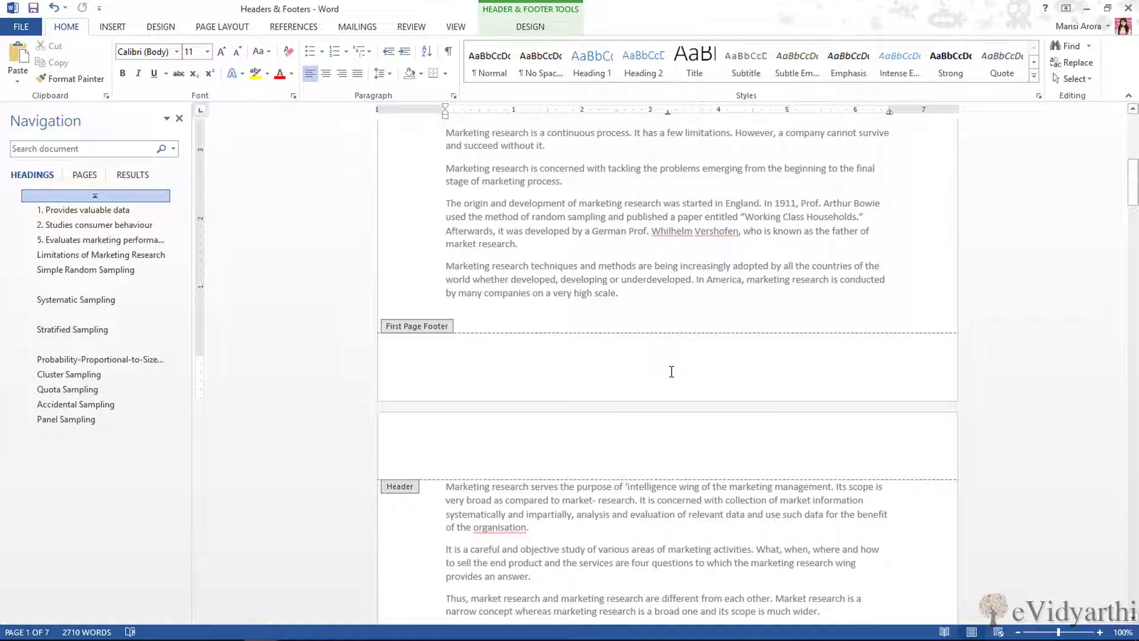
type("Assignment")
double_click(450, 364)
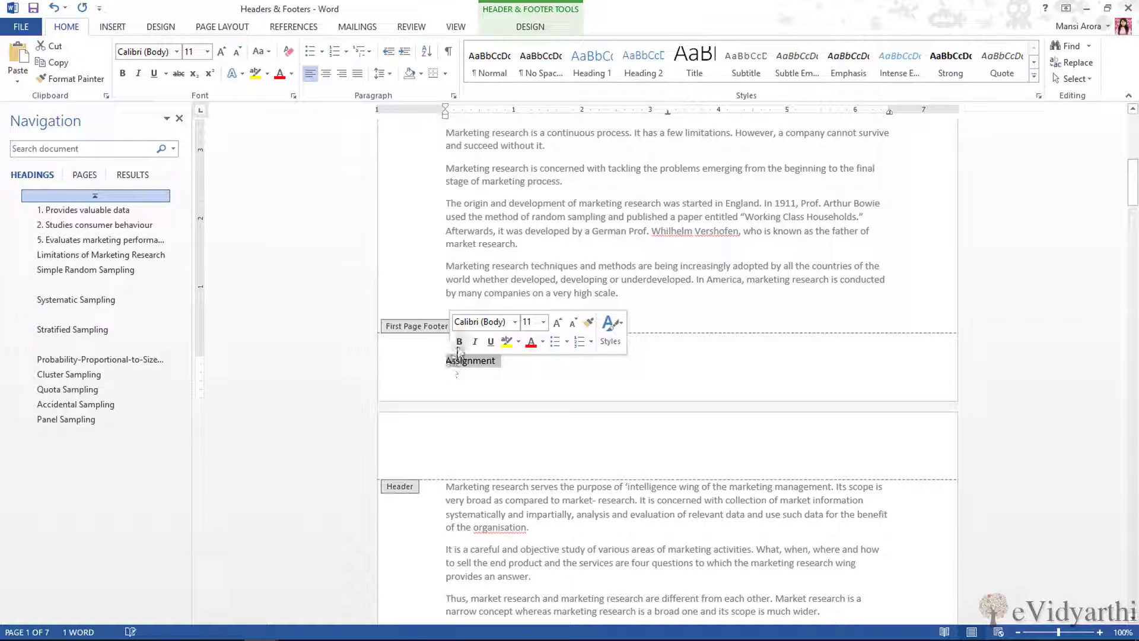
left_click(459, 342)
left_click(558, 323)
left_click(557, 324)
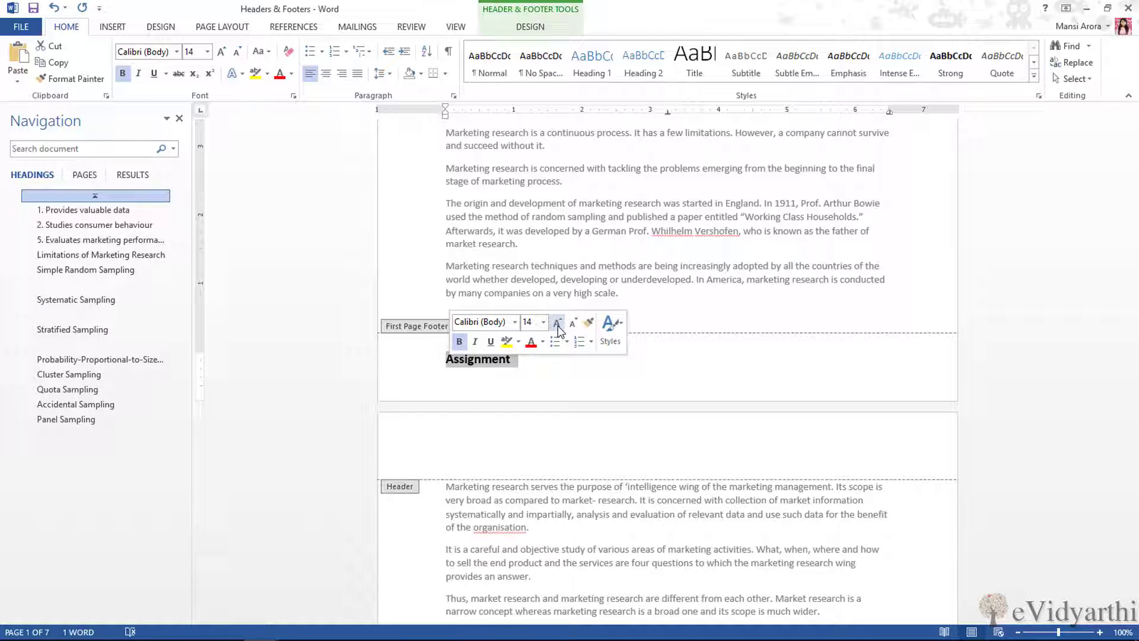
left_click(558, 324)
left_click(558, 324)
left_click(558, 323)
left_click(558, 323)
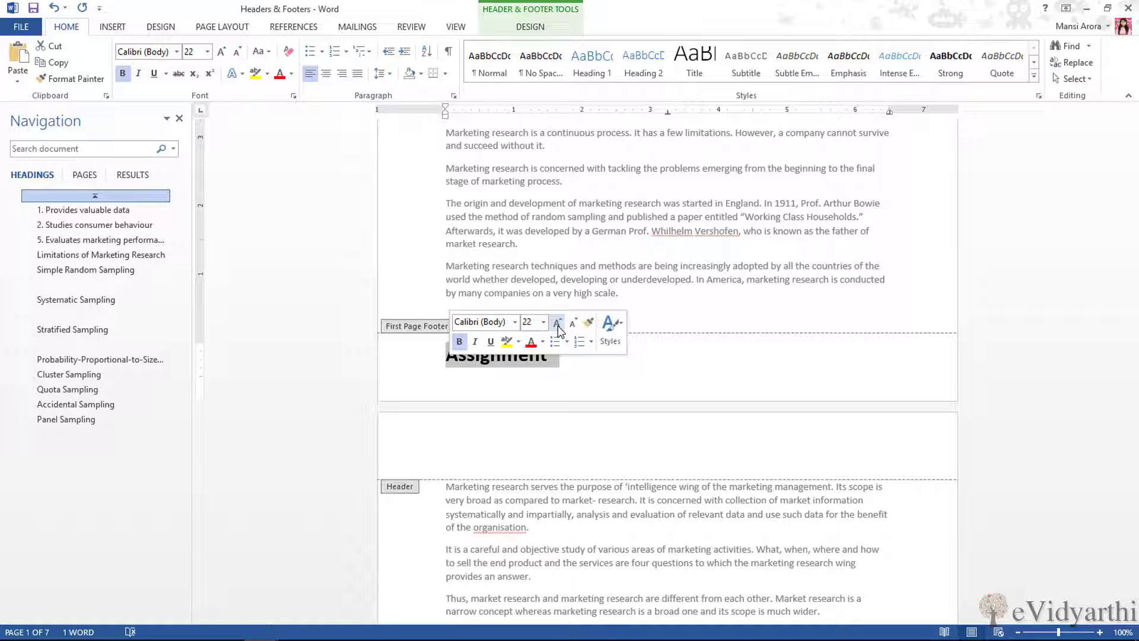
left_click(347, 78)
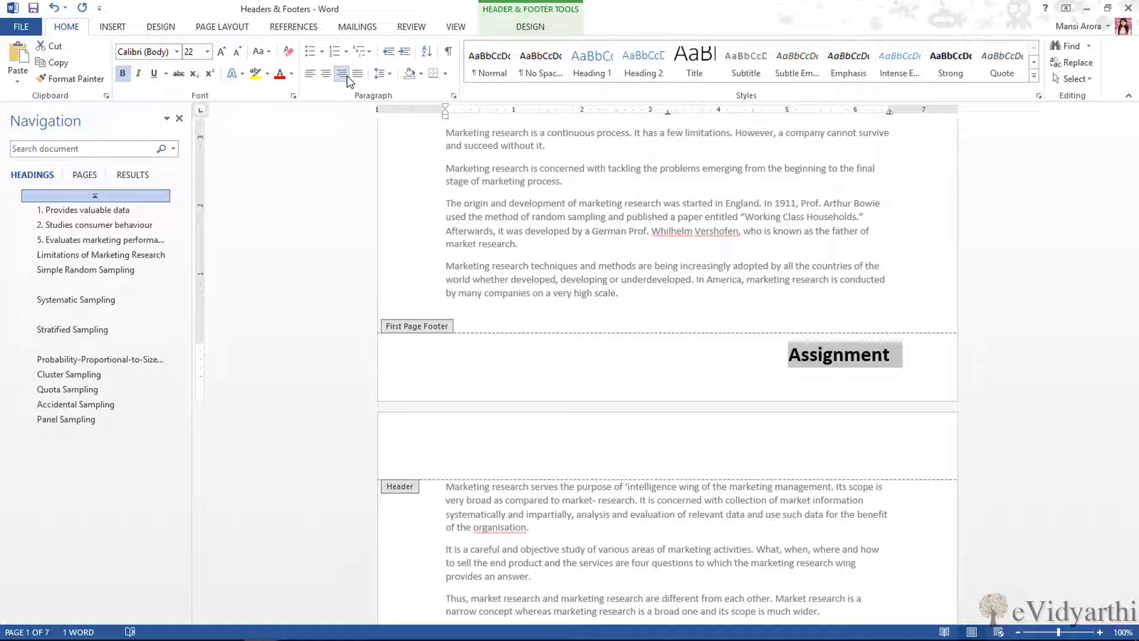
scroll(969, 392, "up", 10)
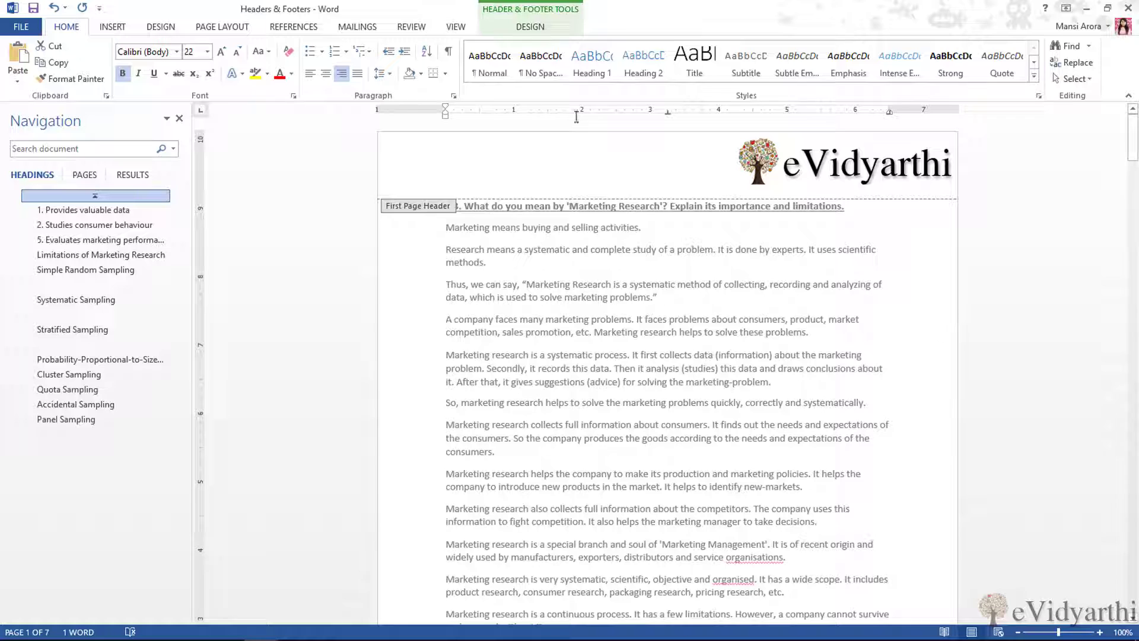
- Close header and footer editing and scroll down to check the page-1 footer
left_click(529, 28)
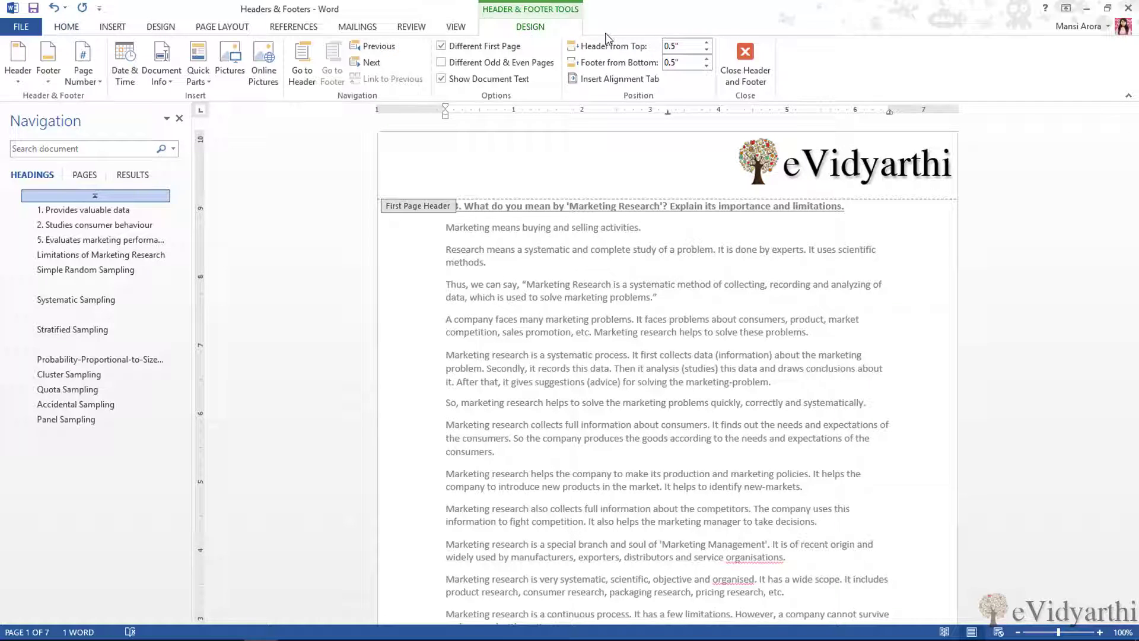
left_click(753, 71)
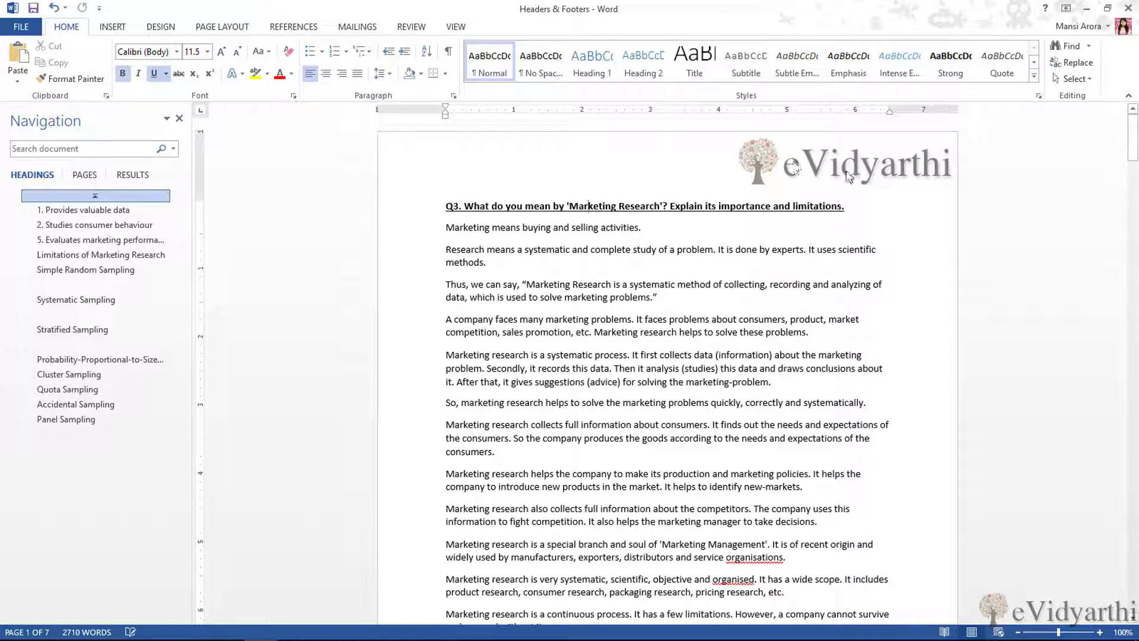
scroll(847, 200, "down", 2)
scroll(846, 199, "down", 7)
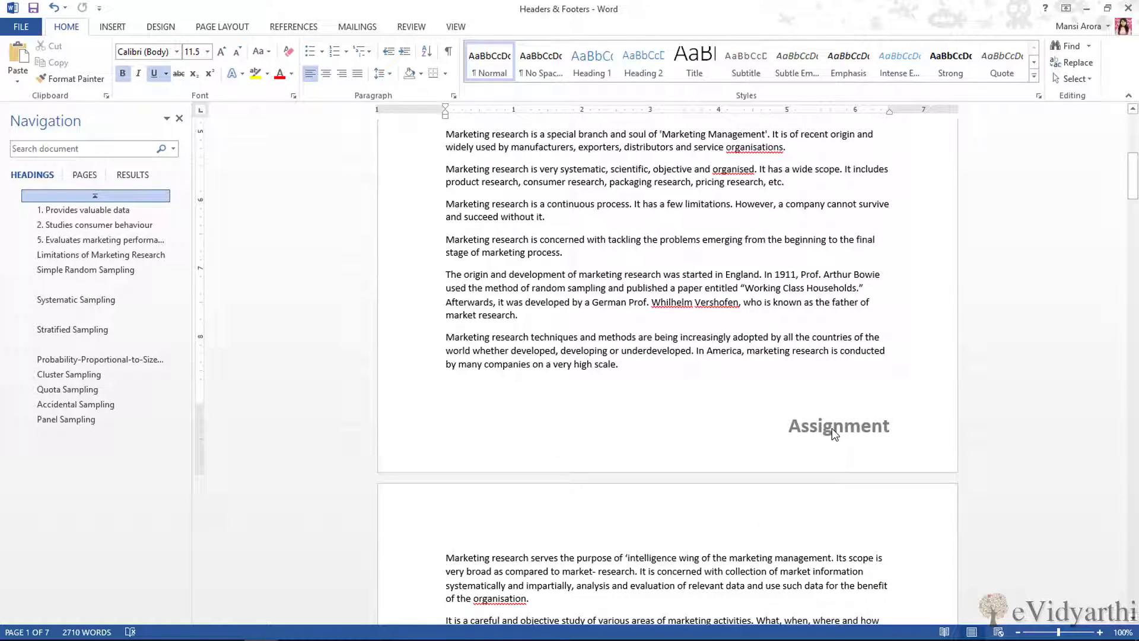
scroll(832, 428, "down", 2)
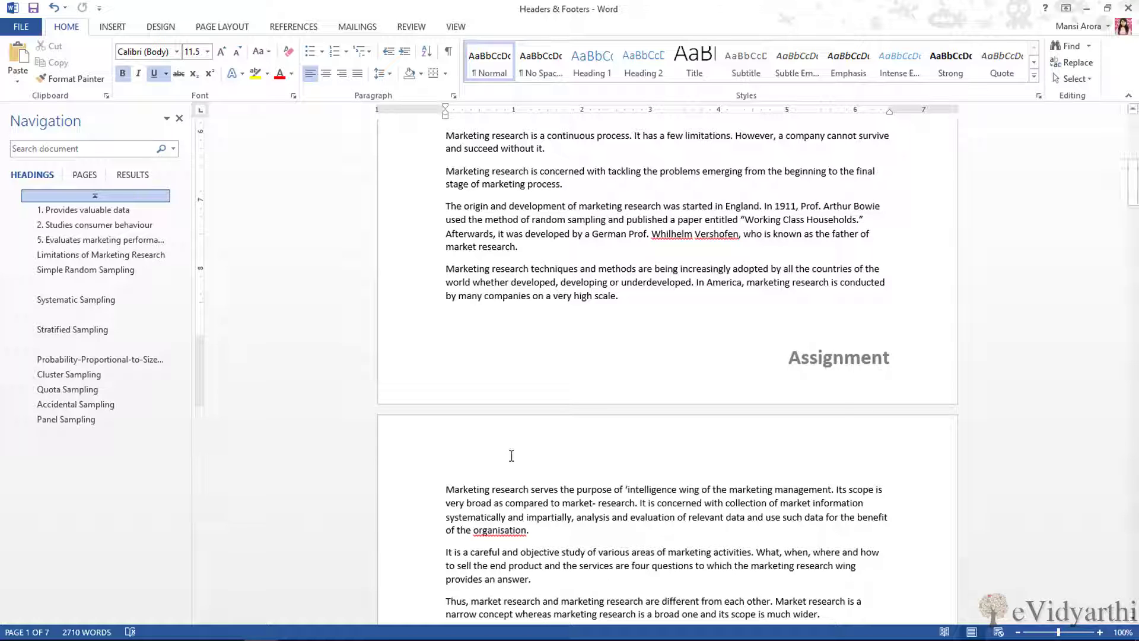
- Type 'Marketing' into the page-2 header
double_click(510, 456)
scroll(510, 455, "down", 4)
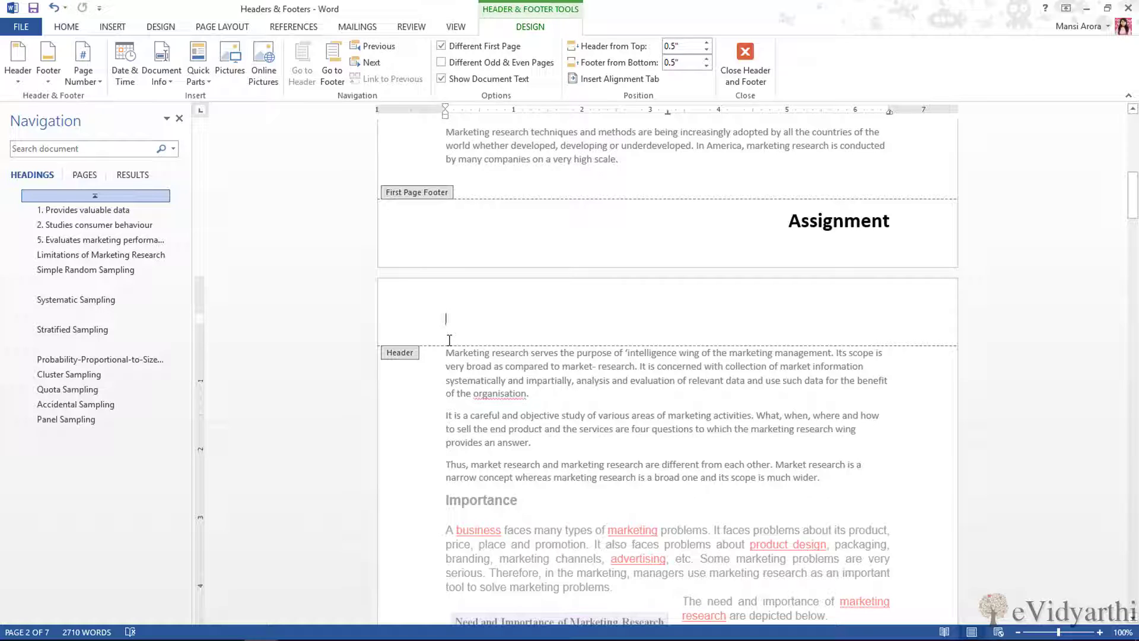
type("Marketing")
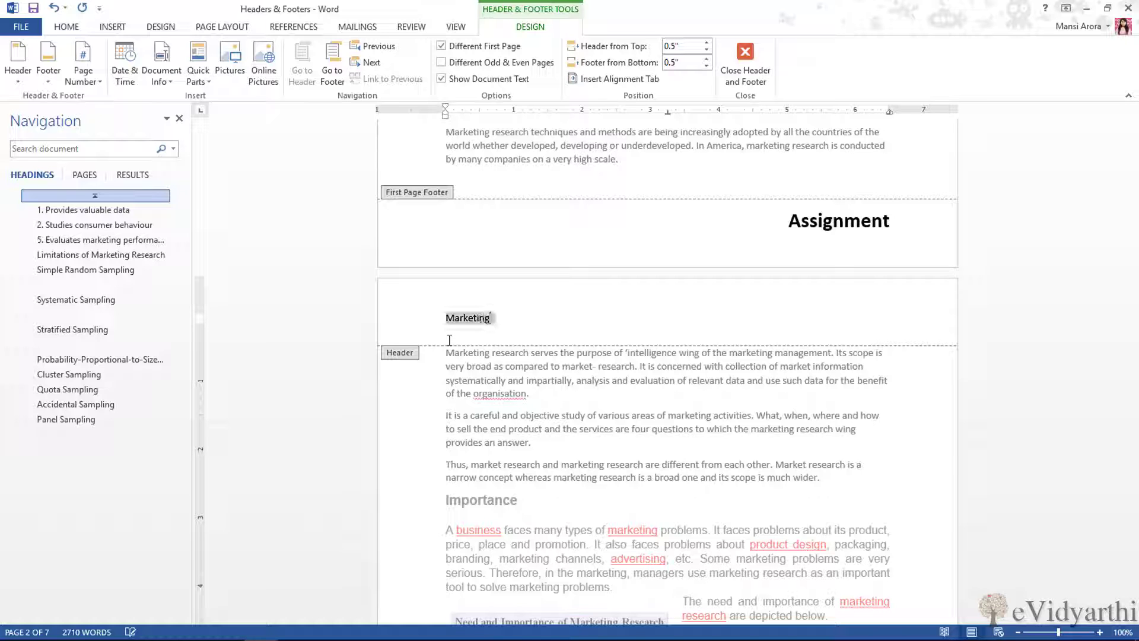
- Format the 'Marketing' header bold, italic, 22 pt and centred
key("shift+Home")
left_click(76, 27)
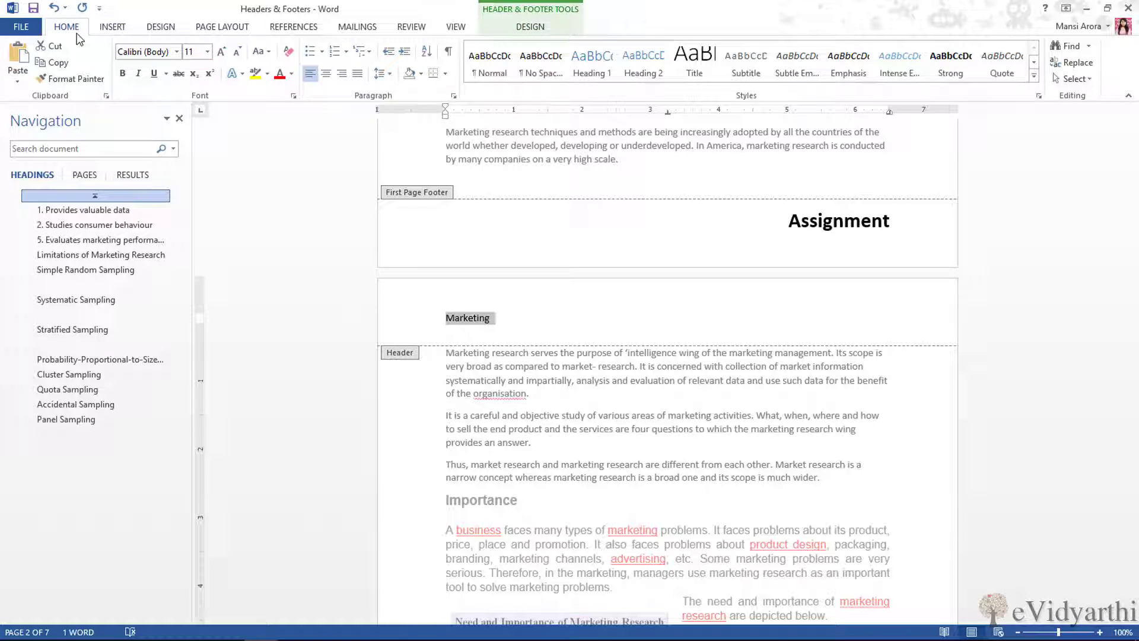
left_click(125, 77)
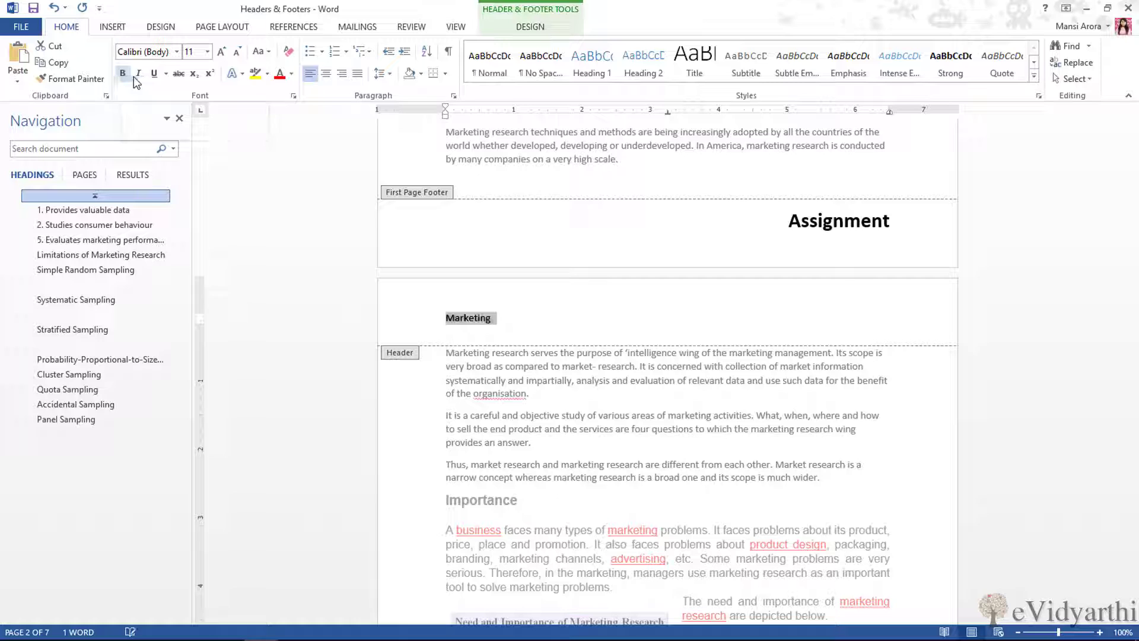
left_click(136, 78)
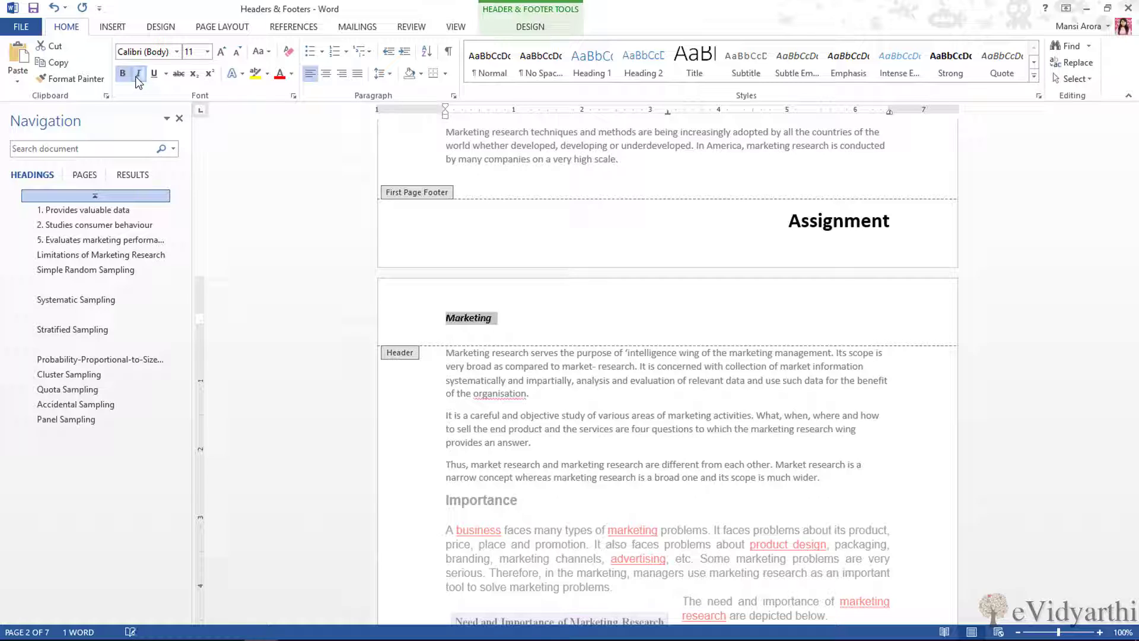
left_click(221, 52)
left_click(221, 52)
left_click(221, 51)
left_click(223, 58)
left_click(223, 58)
left_click(223, 58)
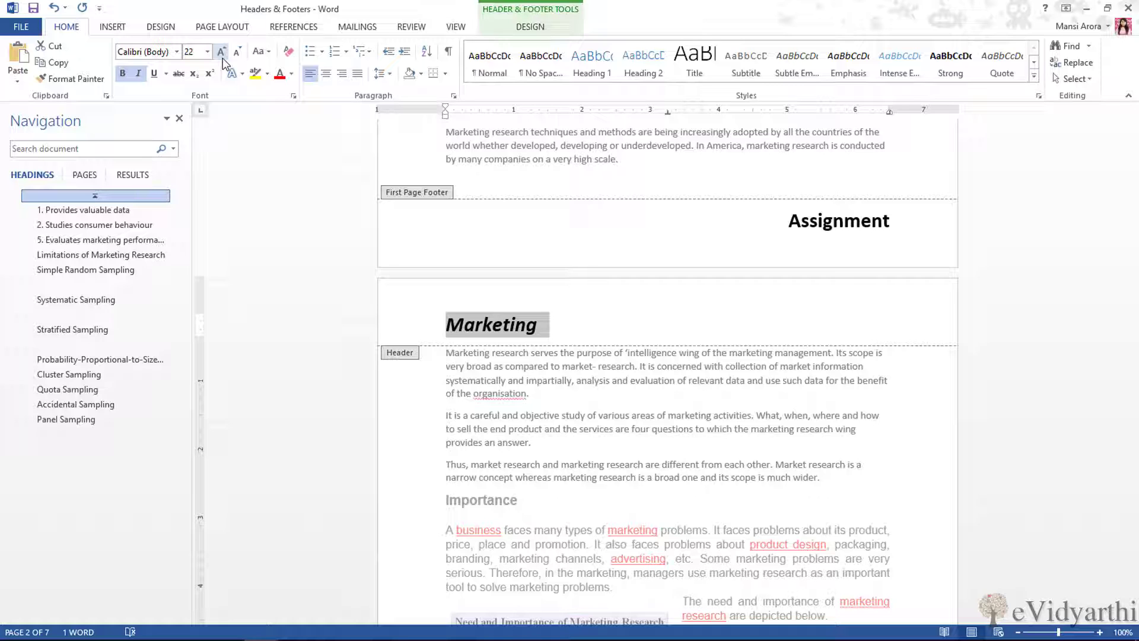
left_click(327, 73)
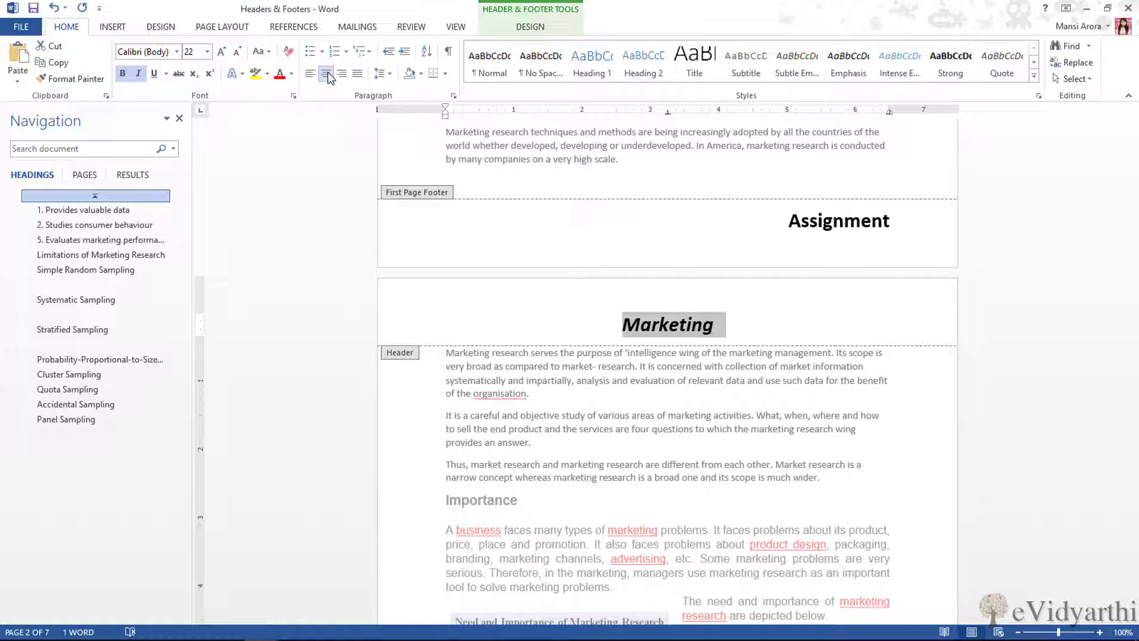
left_click_drag(1134, 201, 1136, 331)
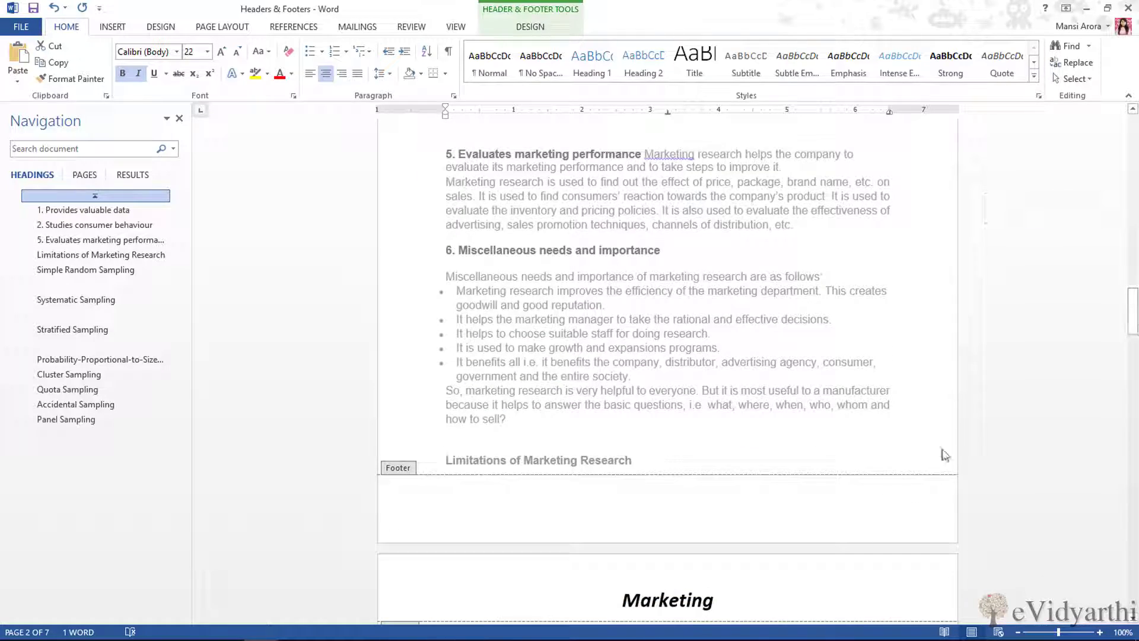
- Insert an Accent Bar 2 page number at the current position in the page-3 footer
left_click(626, 515)
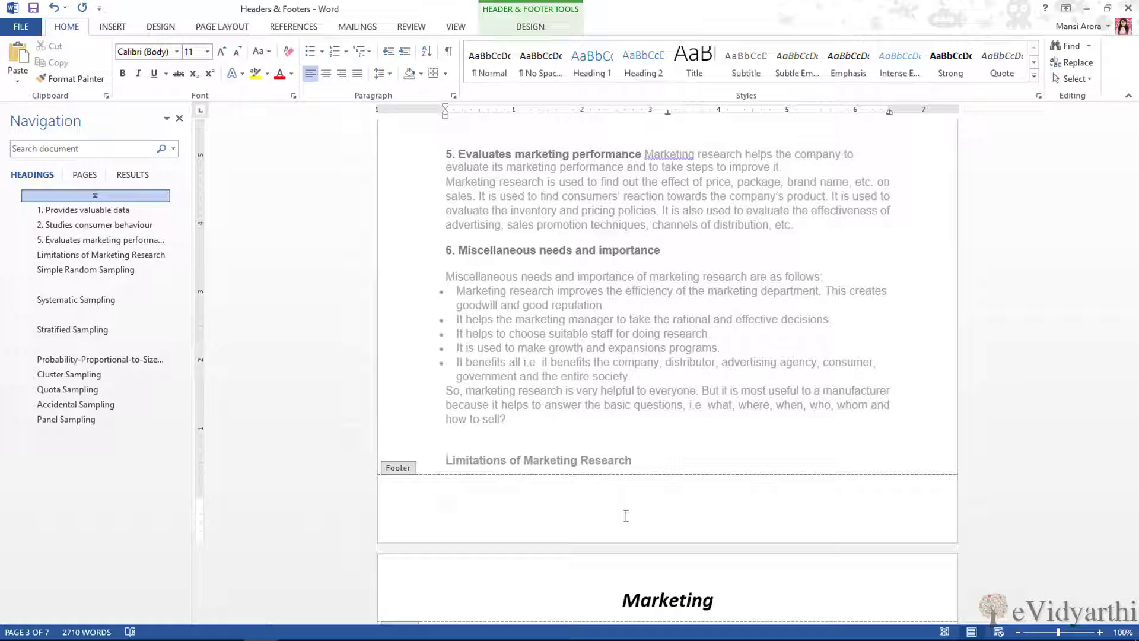
left_click(113, 27)
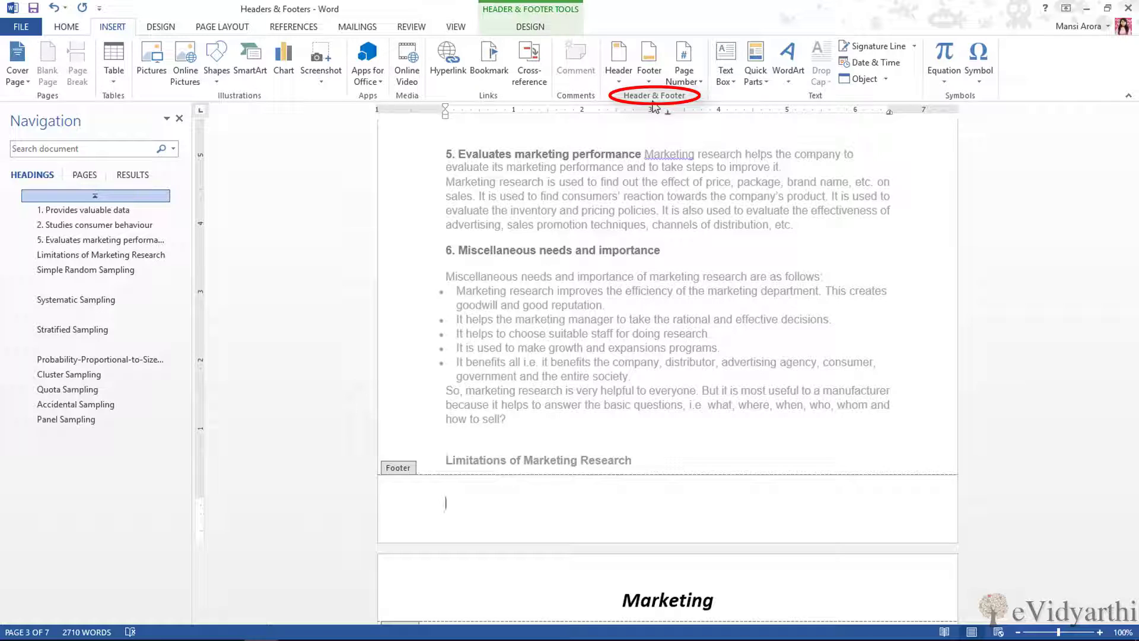
left_click(682, 83)
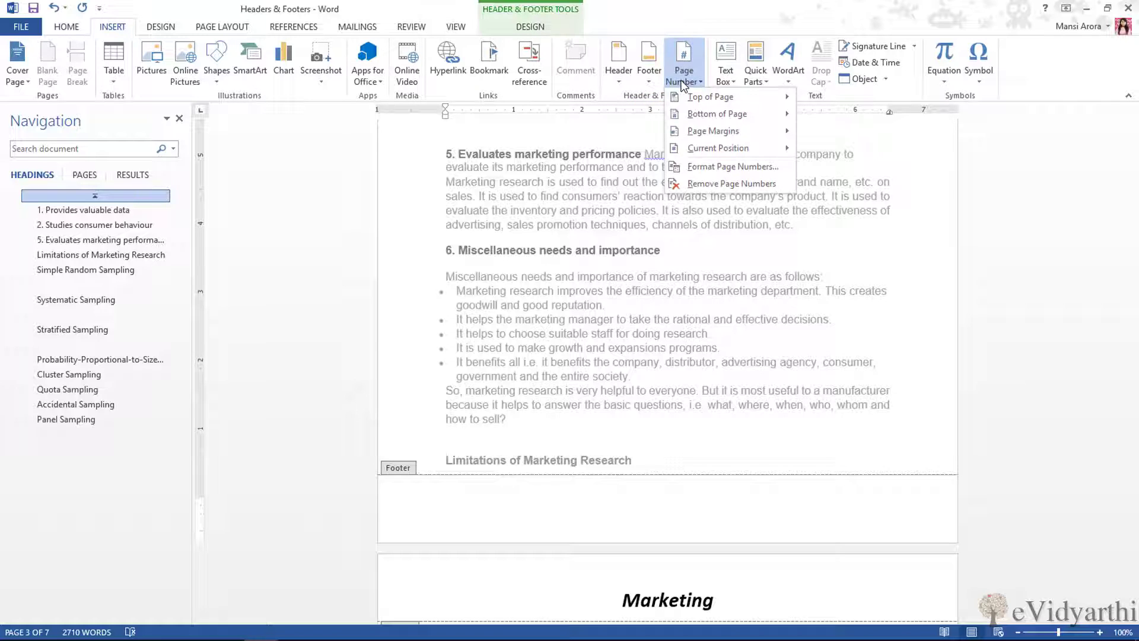
mouse_move(701, 148)
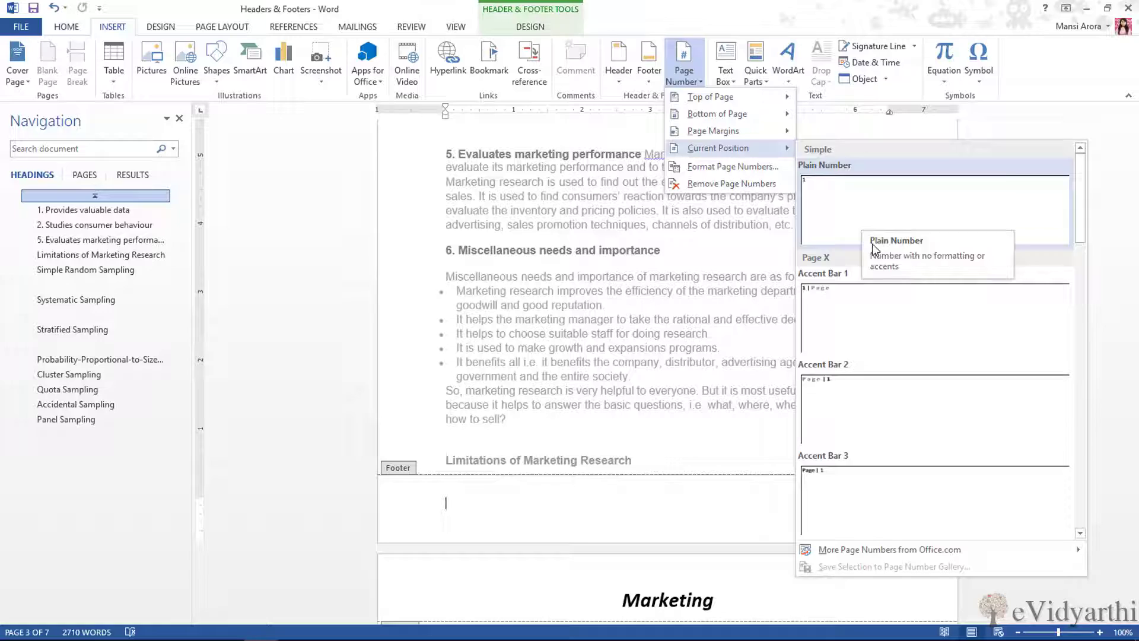
scroll(872, 246, "down", 3)
scroll(879, 385, "down", 3)
scroll(876, 416, "down", 3)
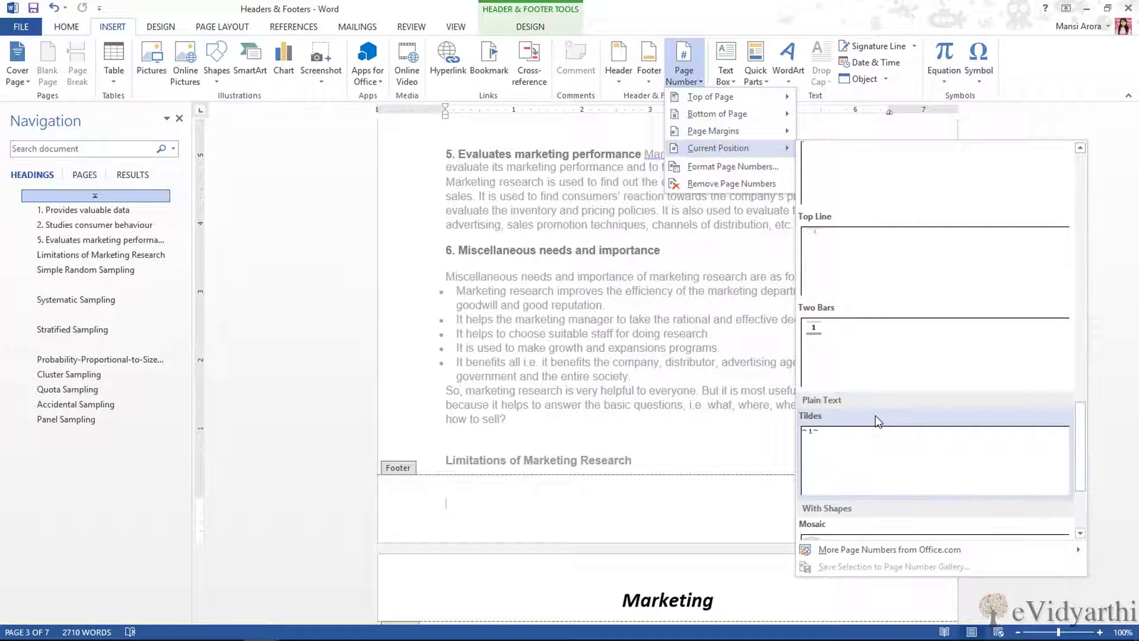
scroll(866, 459, "down", 2)
scroll(869, 409, "up", 6)
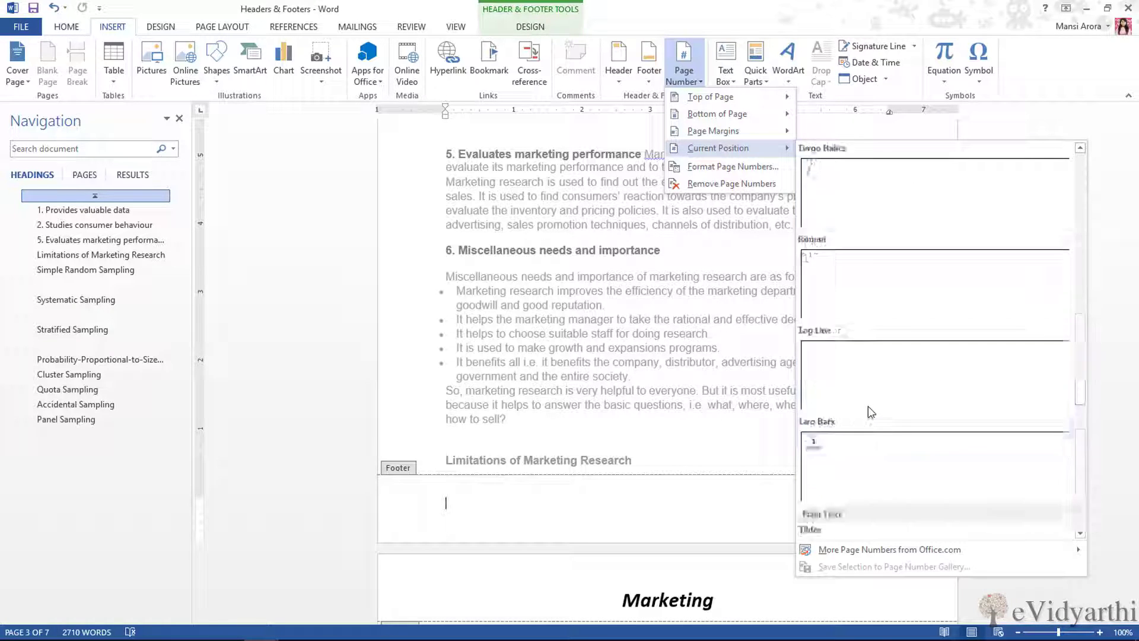
scroll(867, 405, "up", 3)
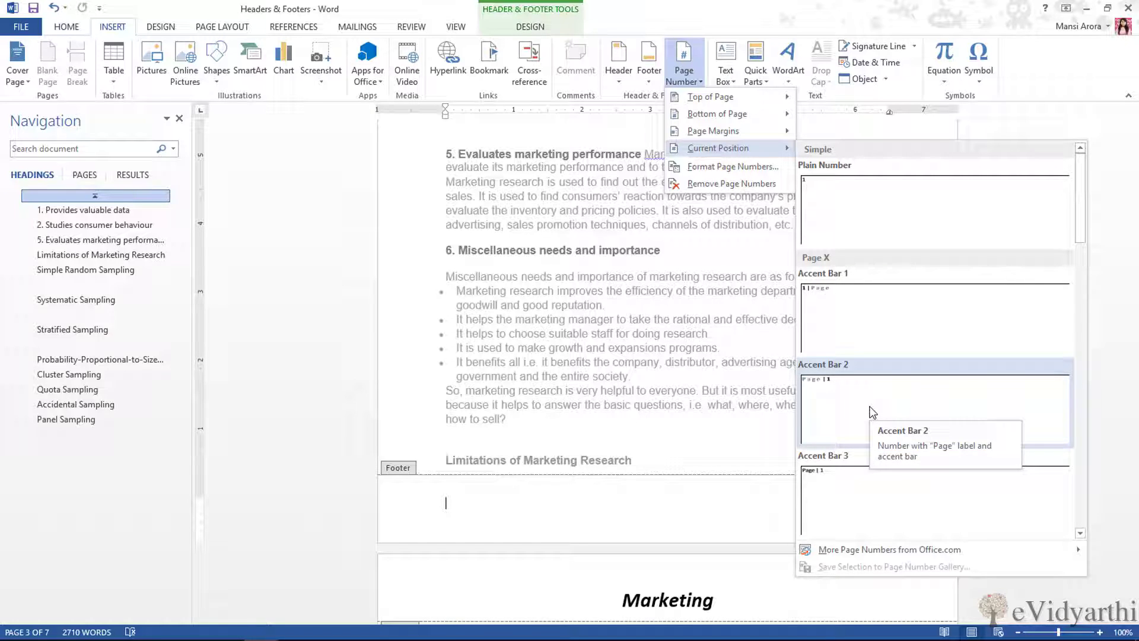
left_click(871, 412)
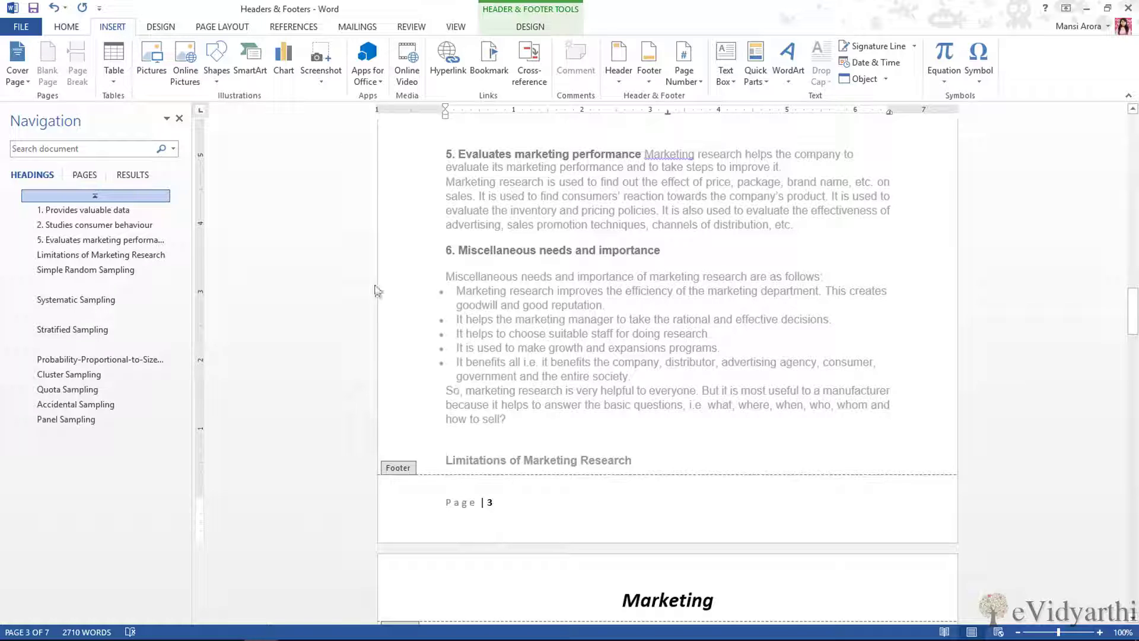
- Right-align the 'Page | 3' page number in the footer
left_click(66, 26)
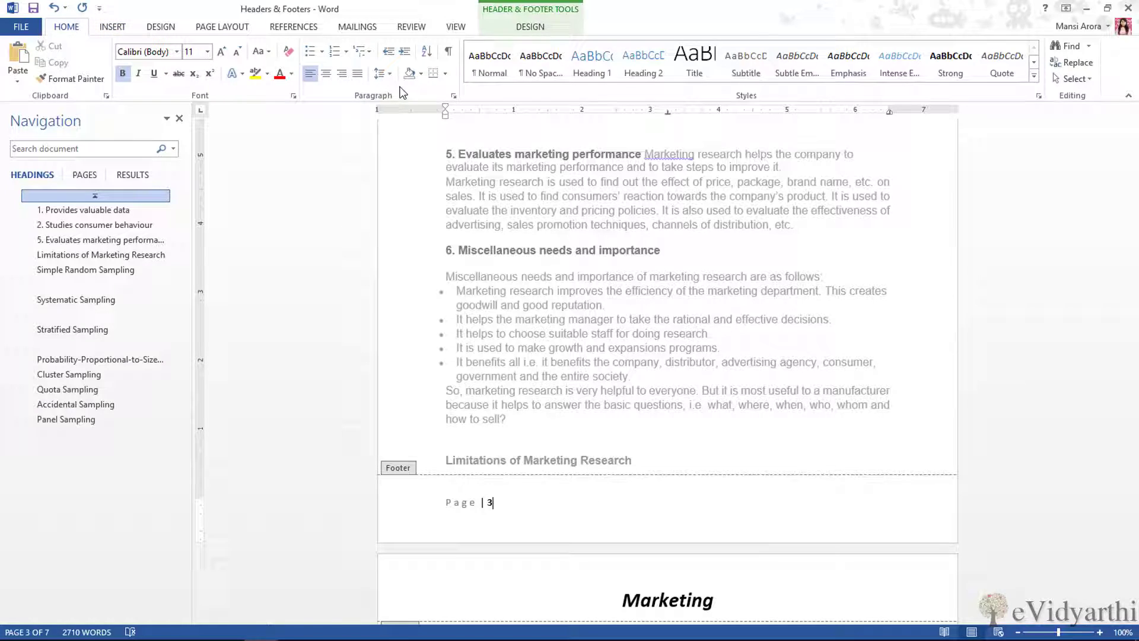
left_click(341, 75)
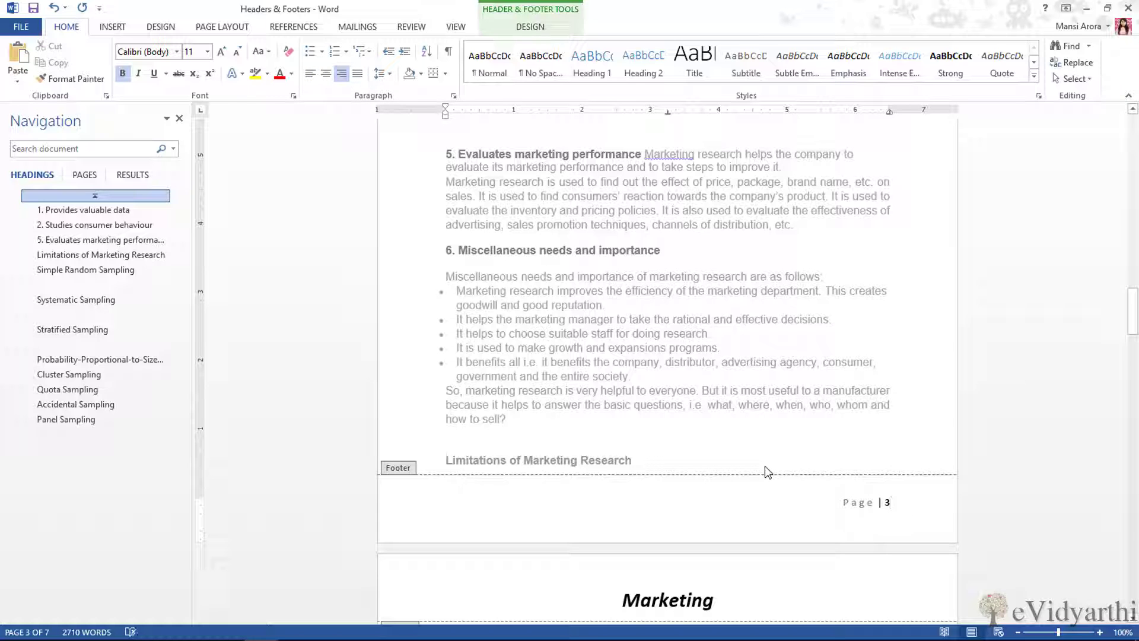
left_click_drag(1134, 323, 1134, 127)
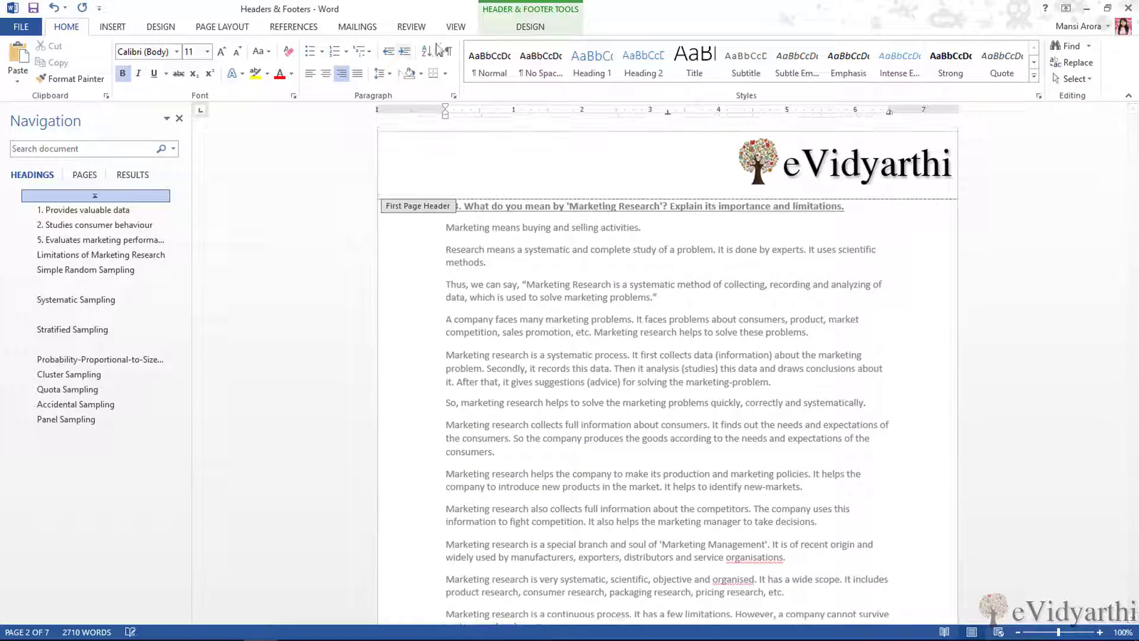
- Close header and footer editing and scroll through the pages to check the logo, 'Assignment', 'Marketing' header and page numbers
left_click(531, 27)
left_click(745, 74)
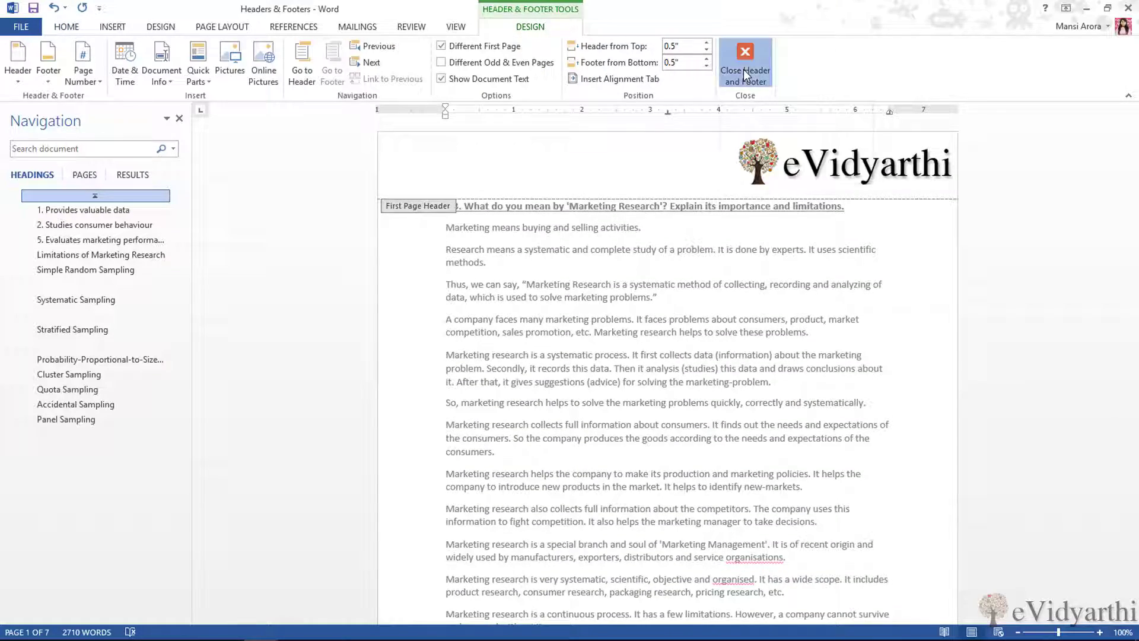
scroll(921, 178, "up", 10)
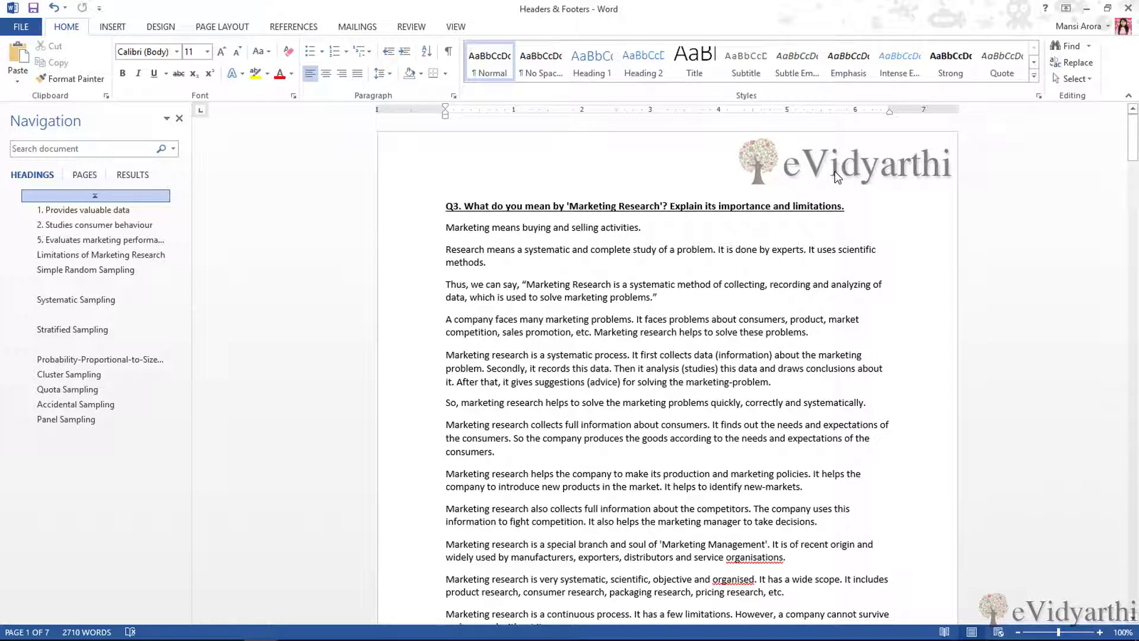
scroll(836, 176, "down", 12)
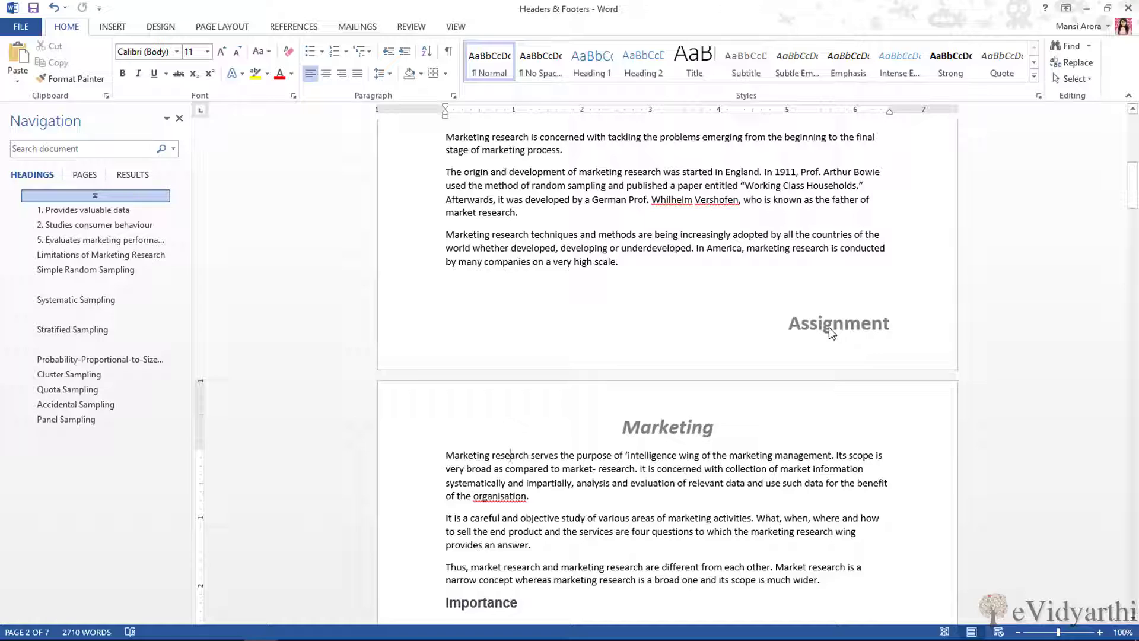
scroll(828, 326, "down", 3)
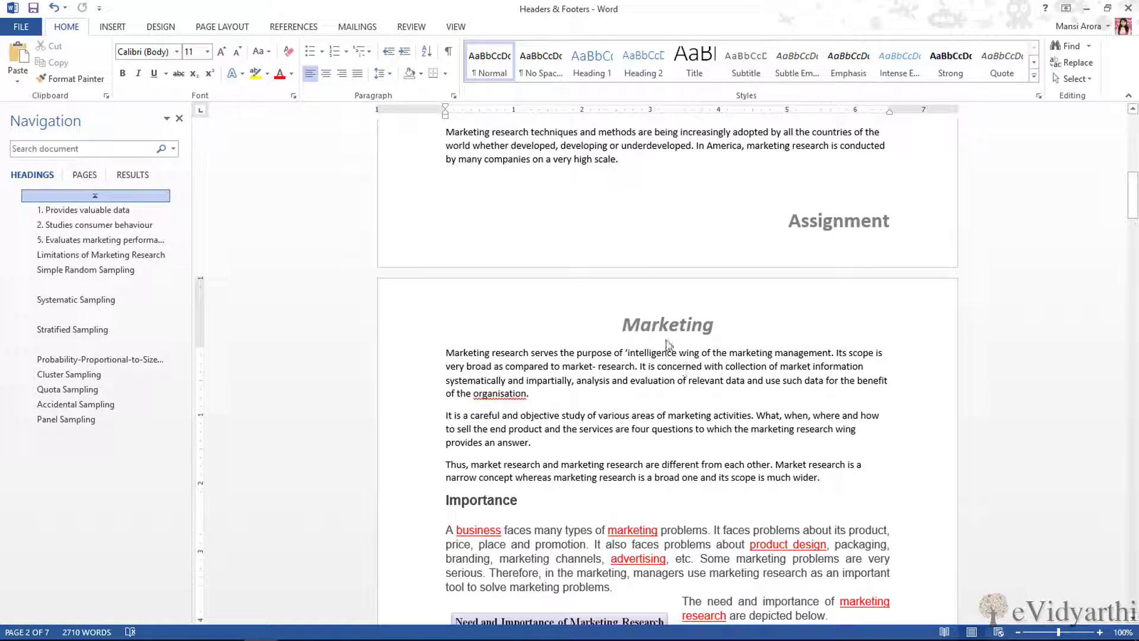
scroll(654, 330, "down", 19)
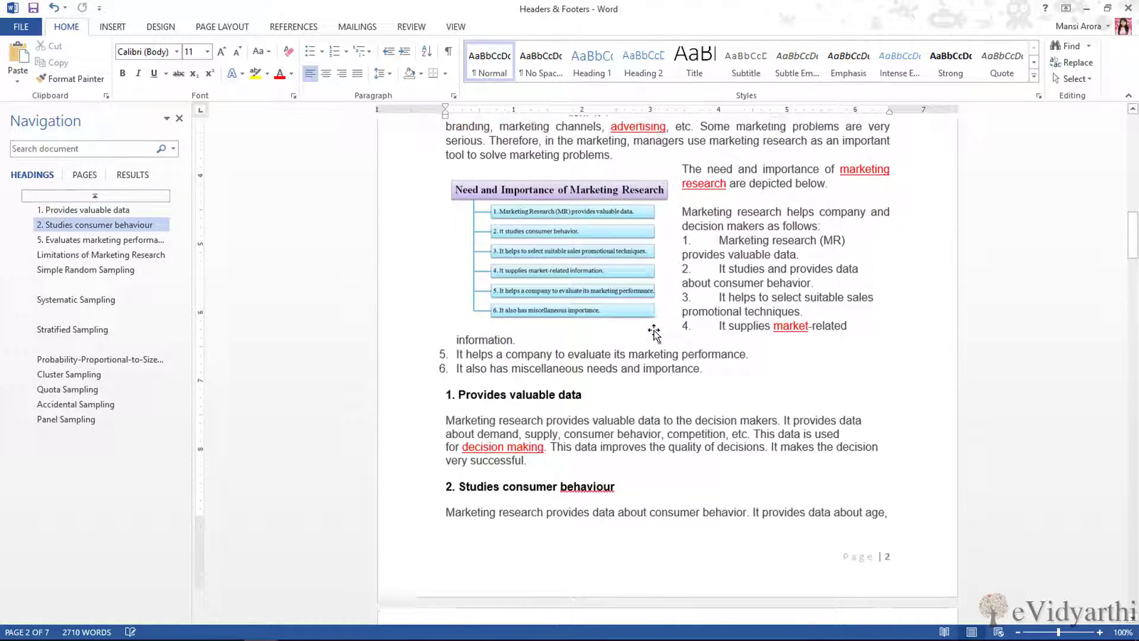